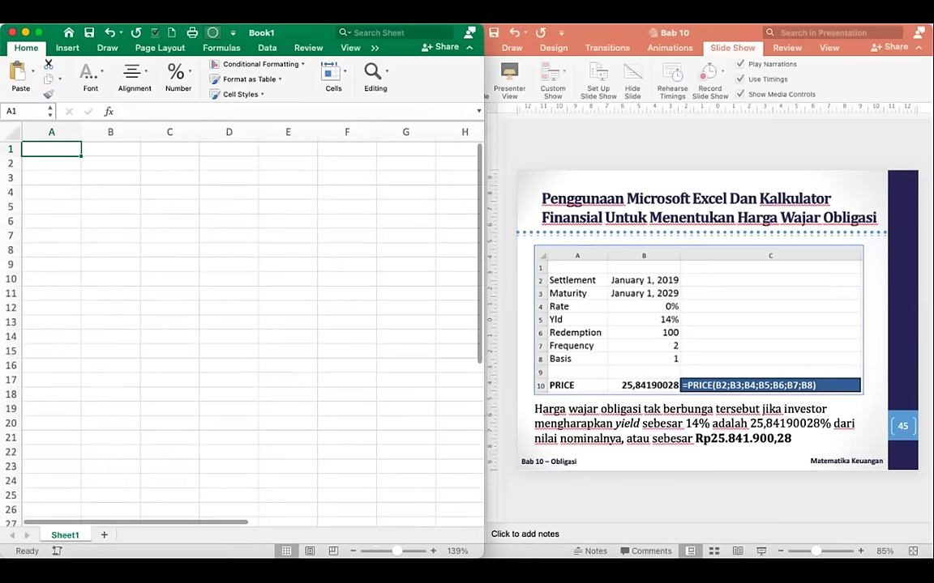
Start a PRICE function in cell C4 through the function builder.
left_click(169, 206)
left_click(169, 192)
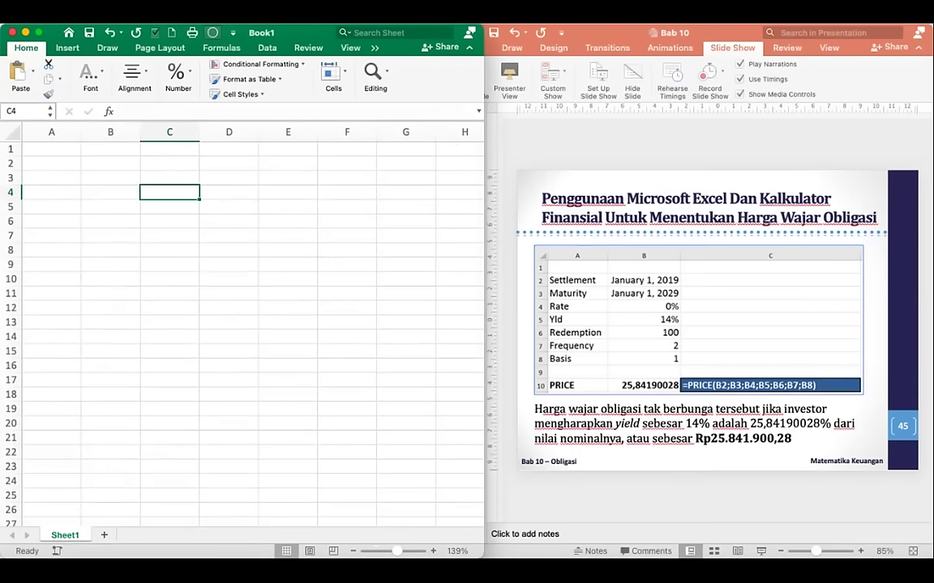
left_click(221, 48)
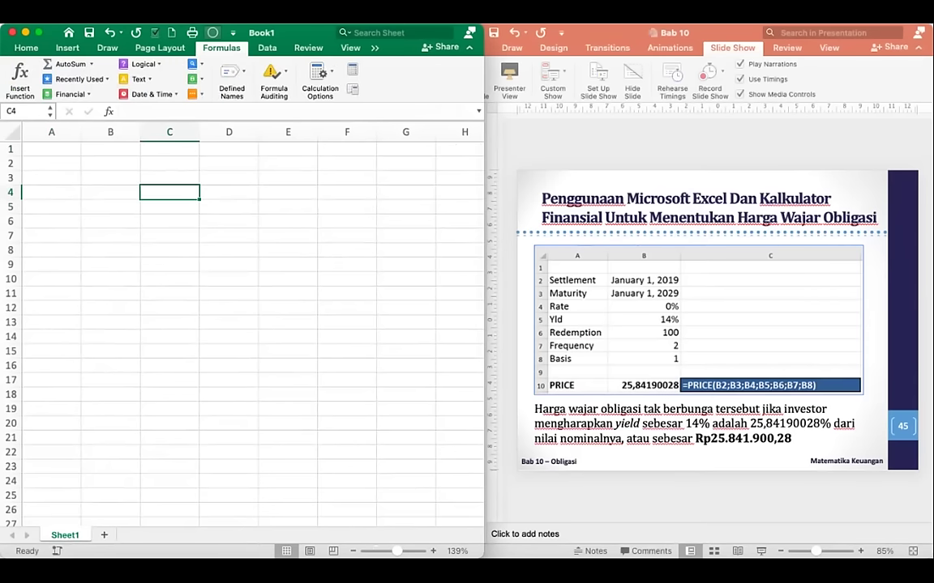
left_click(20, 78)
left_click(418, 153)
type("PRICE")
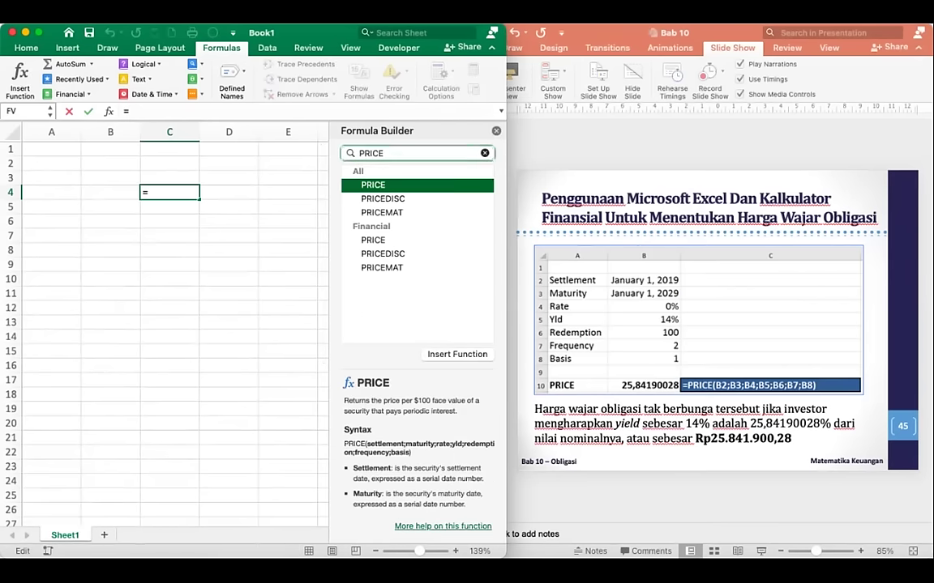
key("Tab")
key("Return")
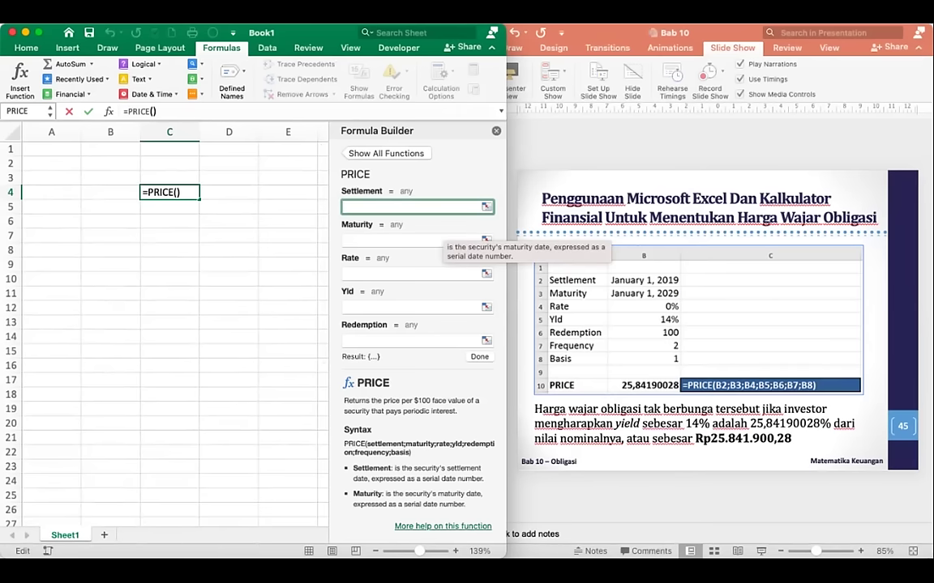
Set the PRICE function's Settlement argument to January 1, 2019 and its Maturity argument to January 1, 2029.
type("J")
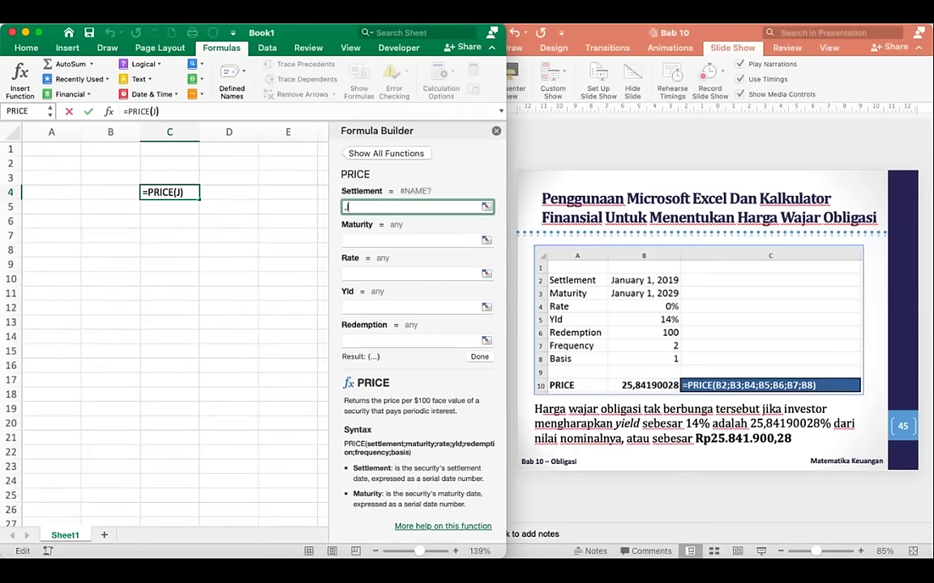
type("anuary 1,")
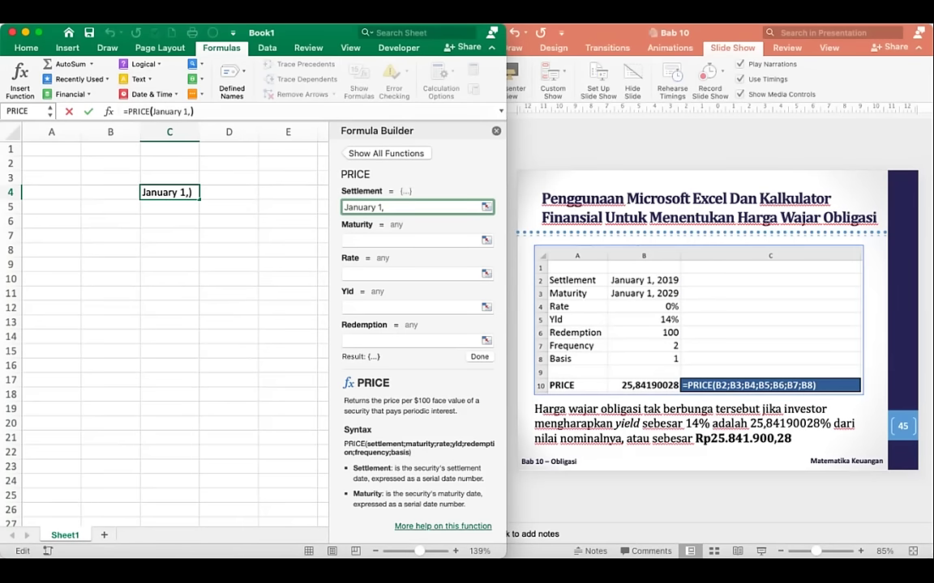
type(" 2019")
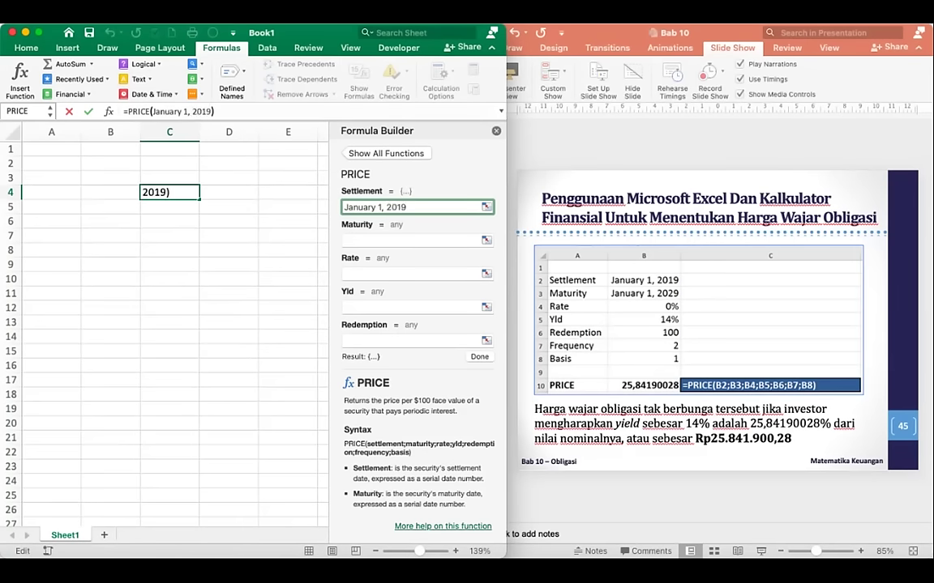
key("Tab")
type("January")
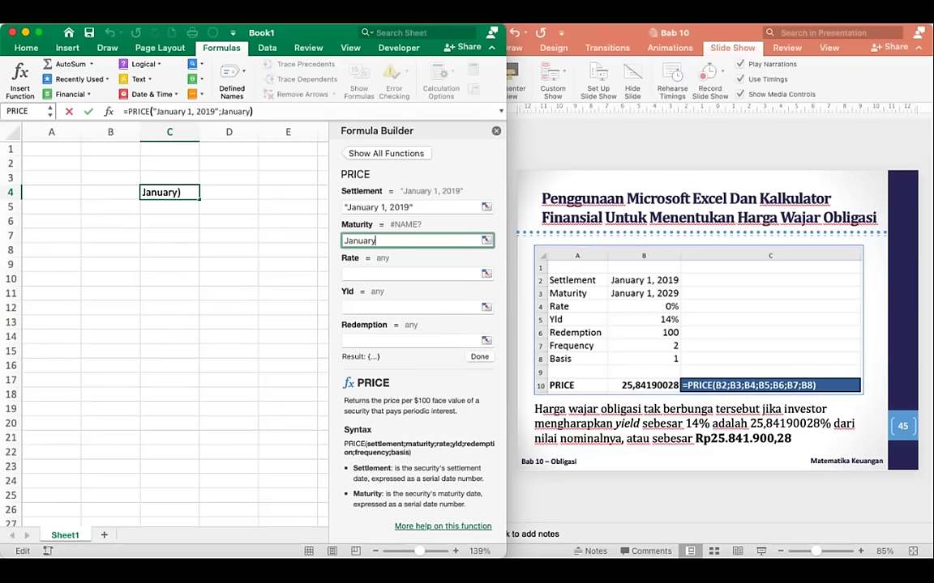
type(" 1, 2029")
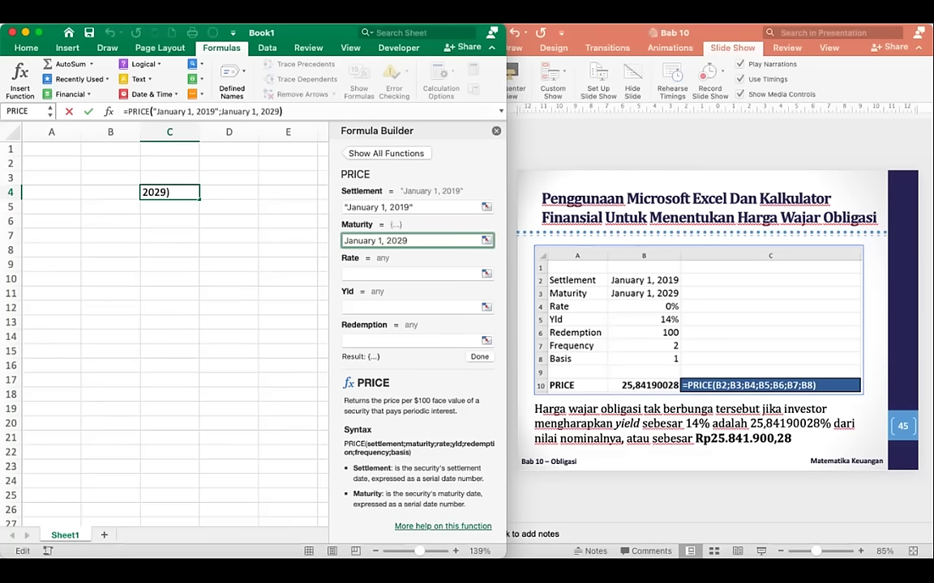
Set the PRICE function's Rate argument to 0% and its Yld argument to 14%.
key("Tab")
type("0%")
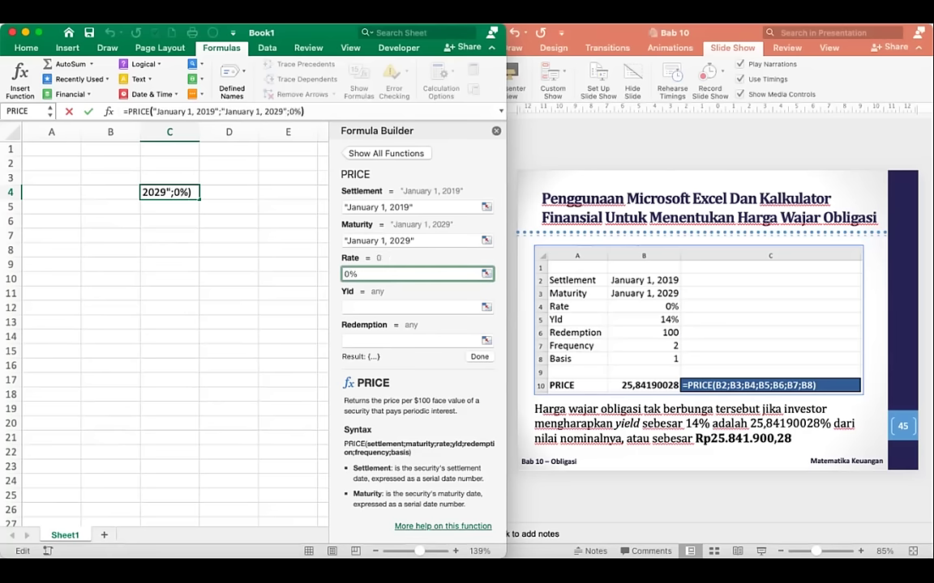
scroll(417, 453, "down", 3)
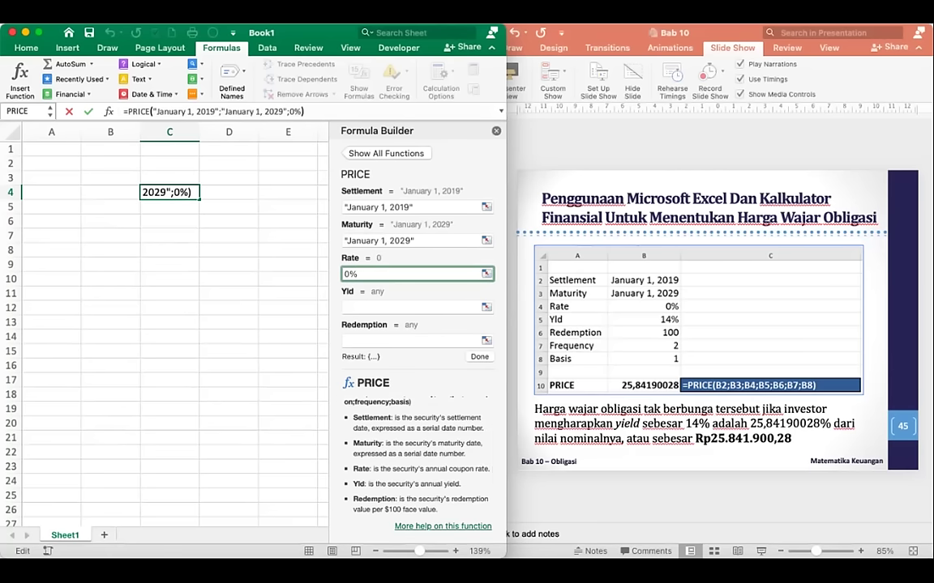
key("Tab")
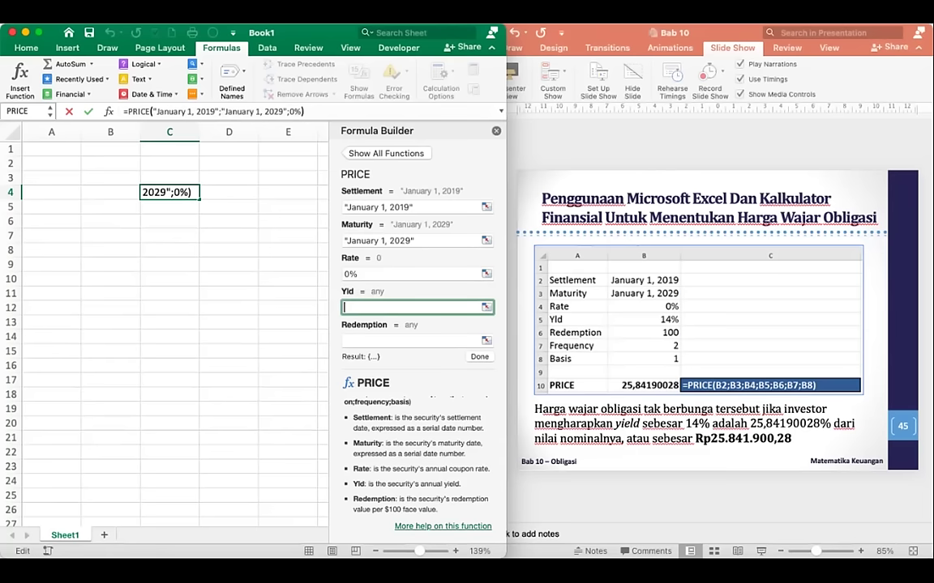
type("145")
key("BackSpace")
type("%")
Set the Redemption argument to 100, Frequency to 2 and Basis to 1, and complete the PRICE formula.
key("Tab")
scroll(417, 274, "down", 4)
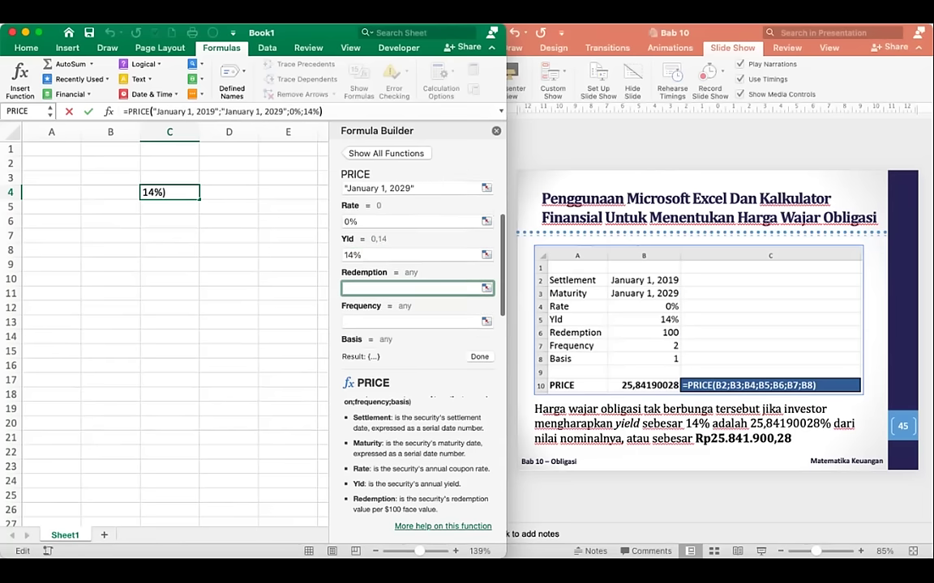
type("100")
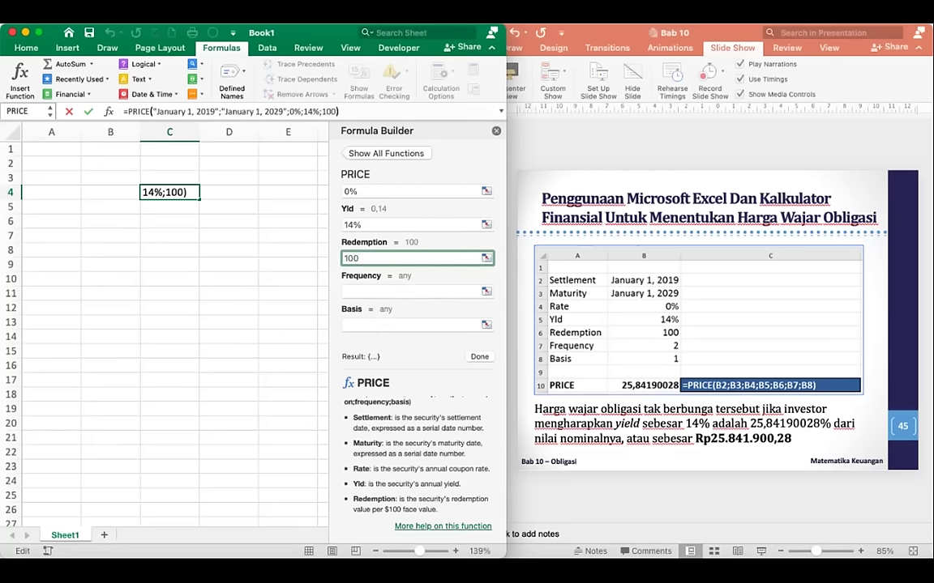
key("Tab")
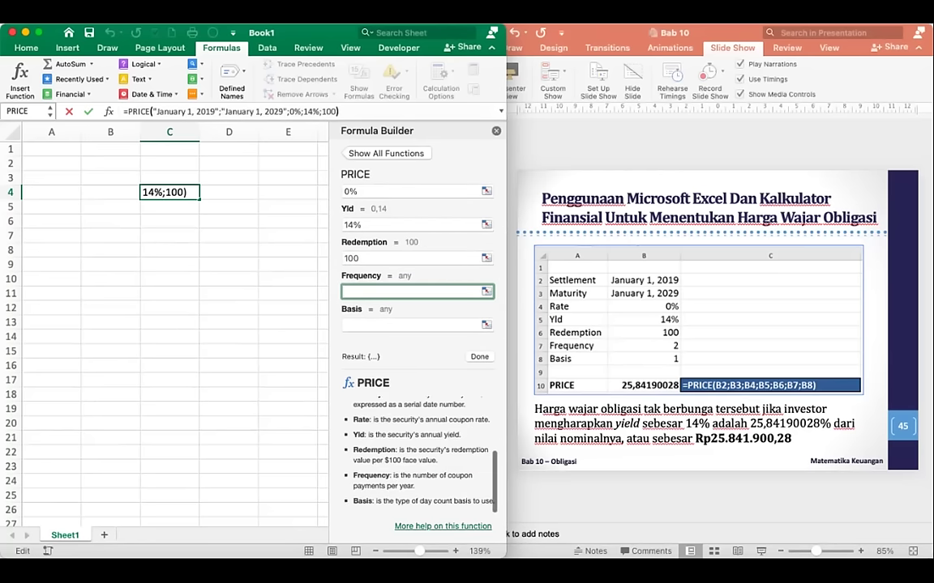
scroll(418, 454, "up", 5)
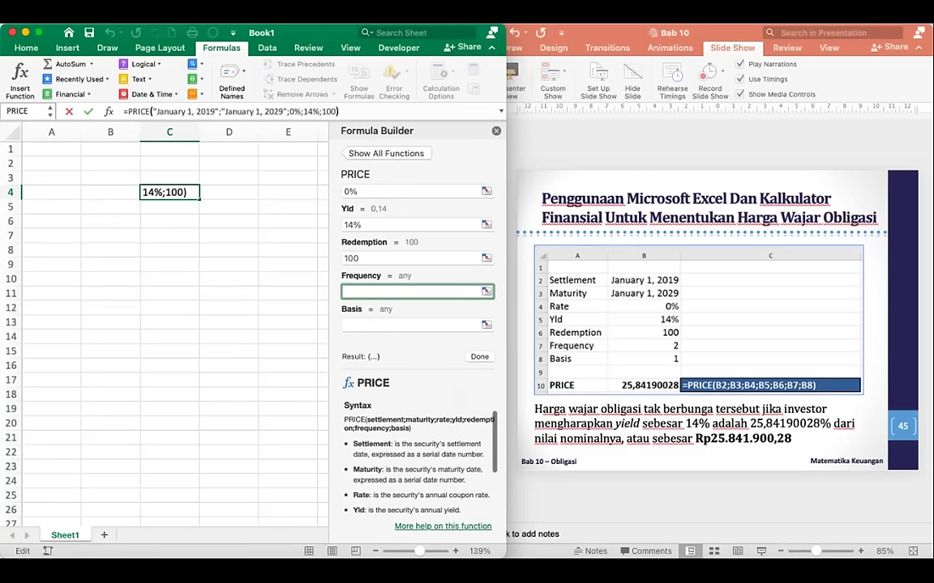
type("2")
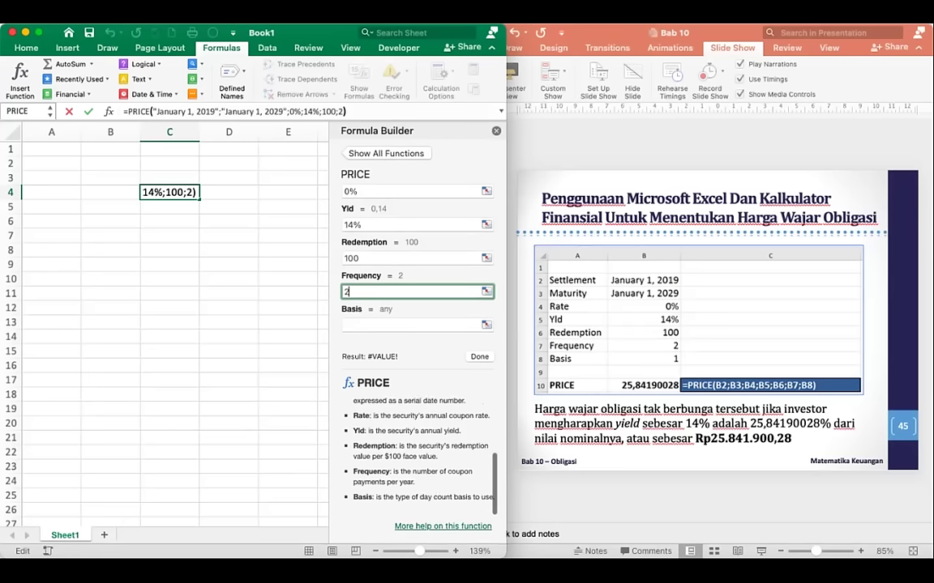
key("Tab")
type("1")
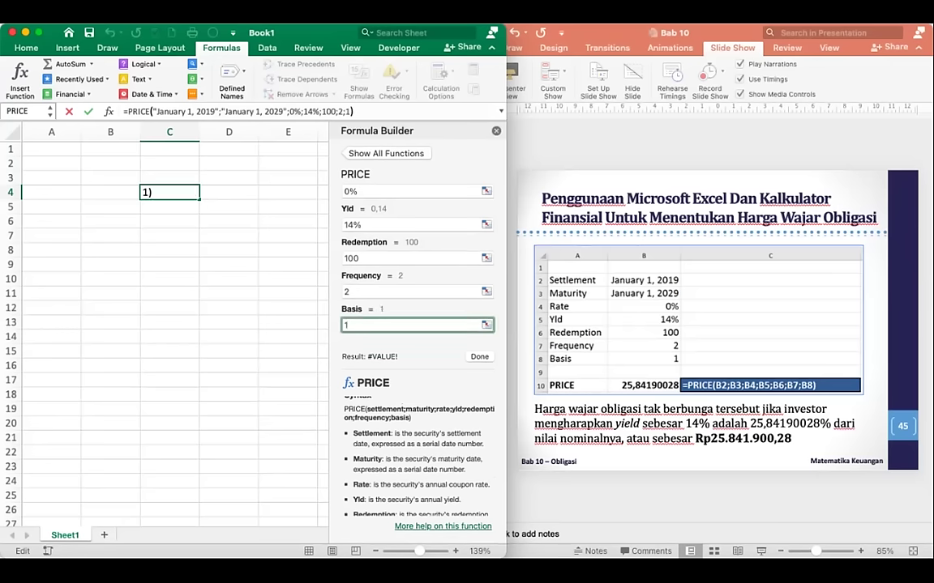
scroll(417, 267, "up", 5)
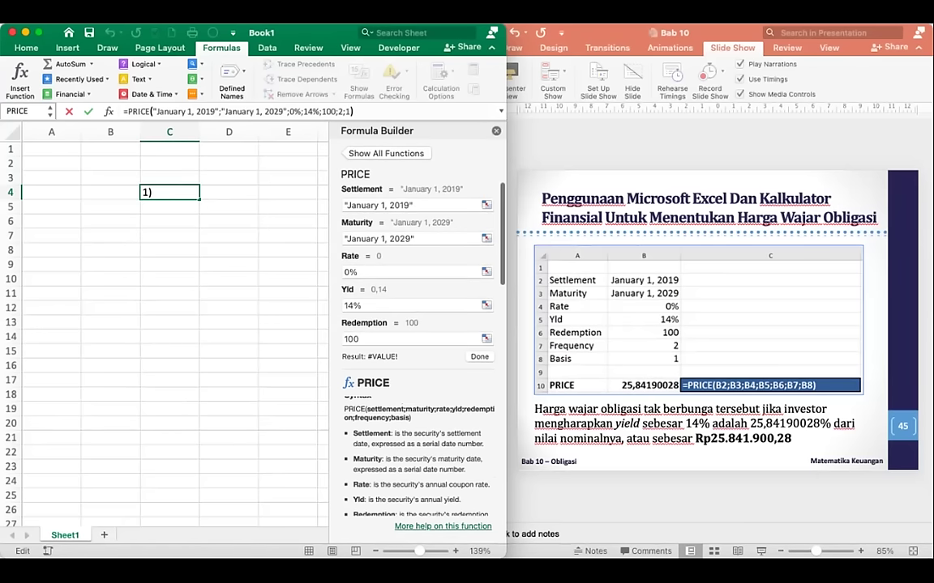
scroll(418, 276, "down", 5)
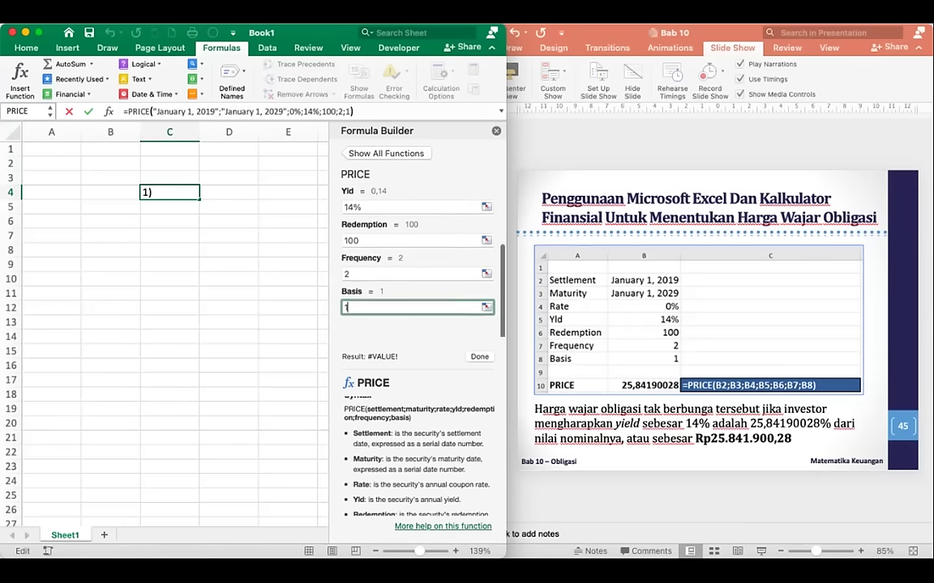
left_click(479, 357)
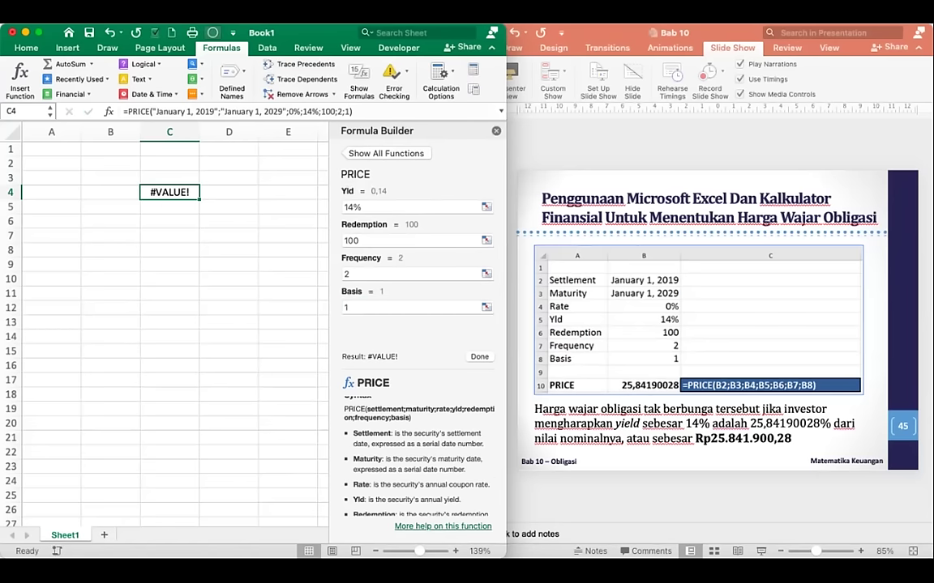
Discard the argument edits and delete the PRICE formula from cell C4.
scroll(417, 259, "up", 3)
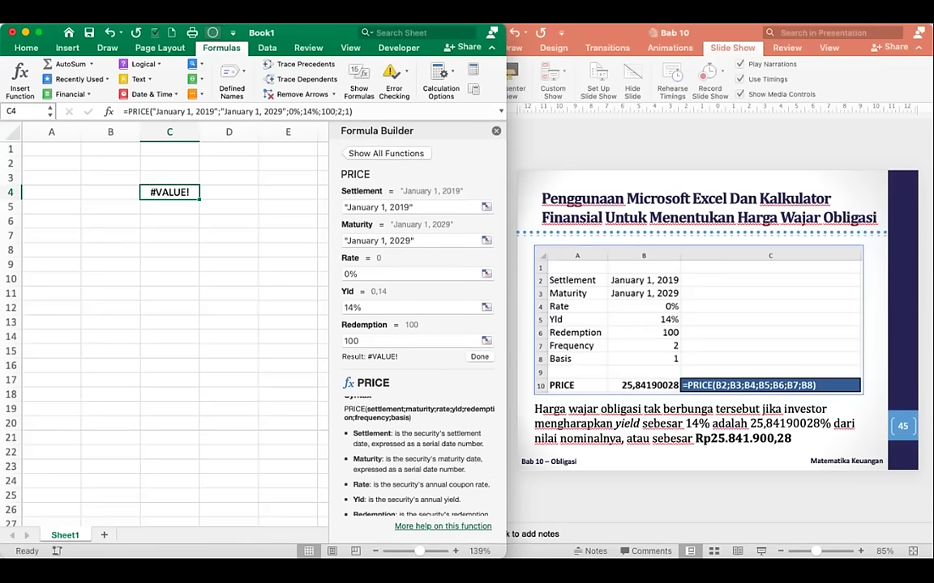
left_click_drag(414, 207, 342, 207)
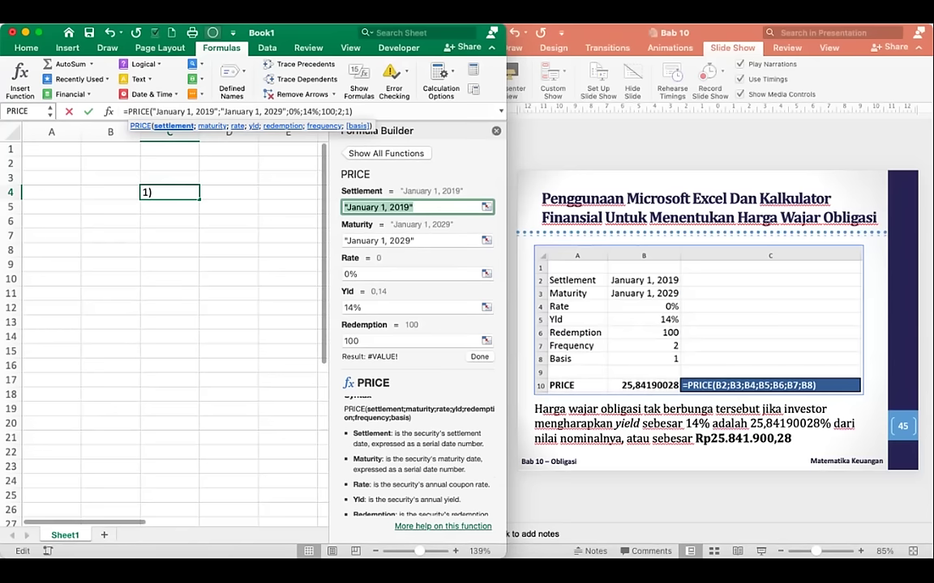
left_click(415, 240)
left_click(358, 274)
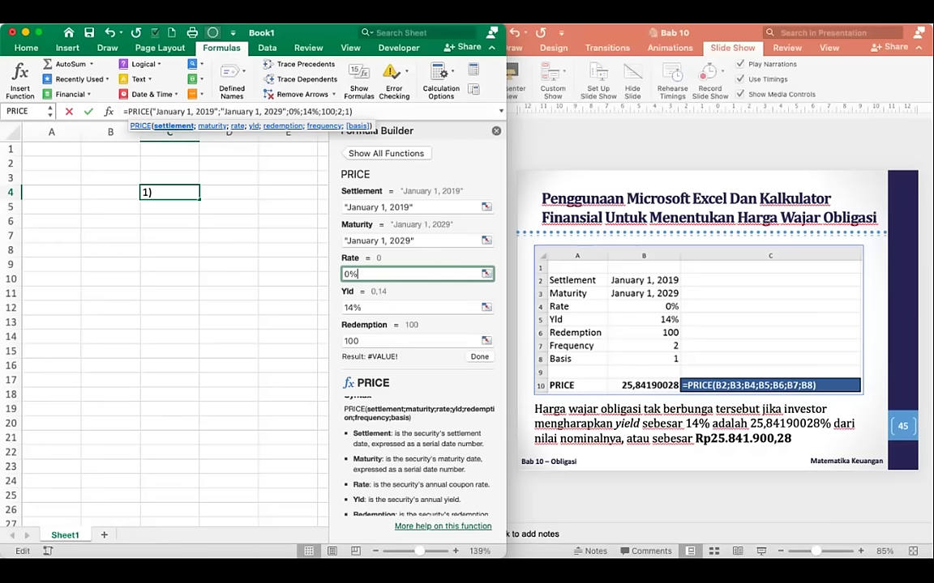
type("+")
left_click(288, 178)
key("Escape")
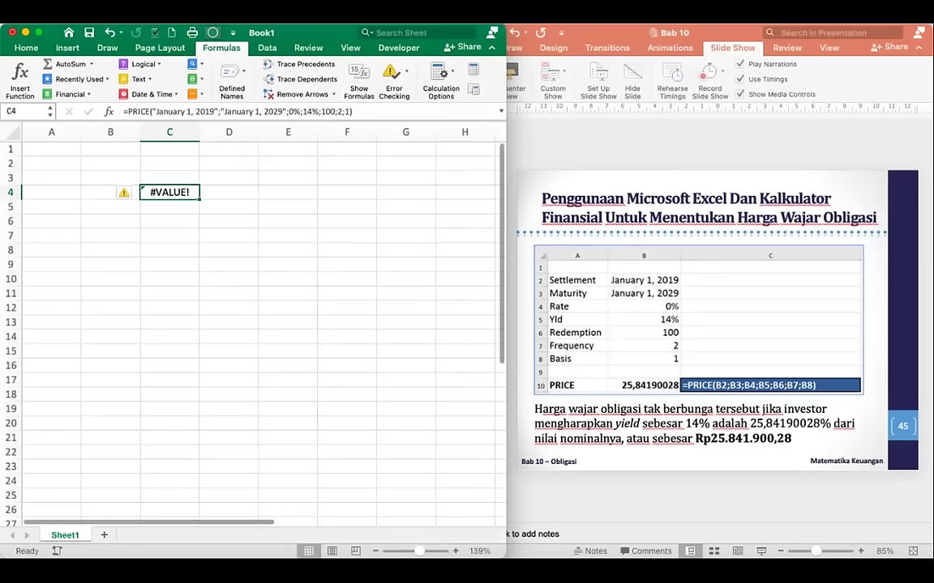
key("Delete")
Enter the label Settlement in cell B5 and the date 1/1/2019 in C5.
key("Down")
key("Left")
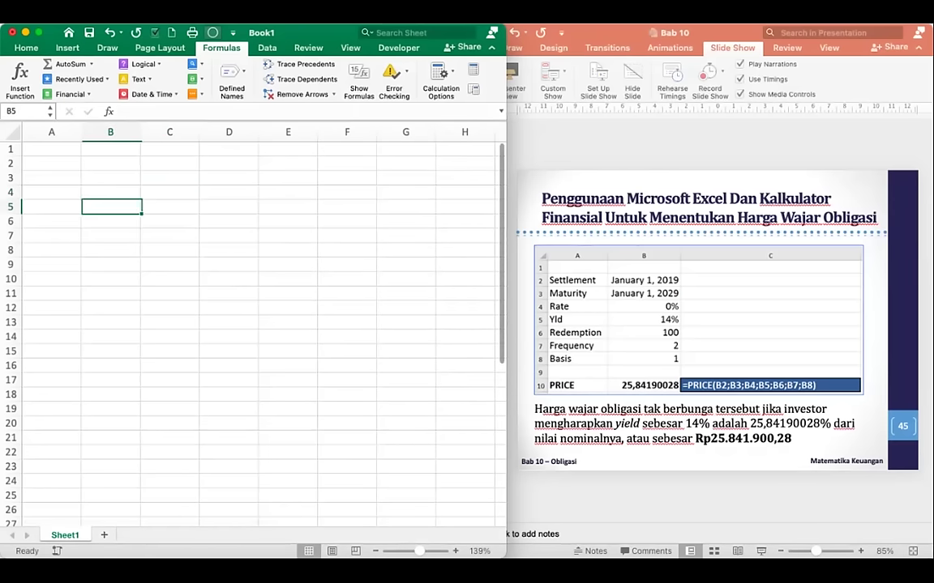
type("Sett")
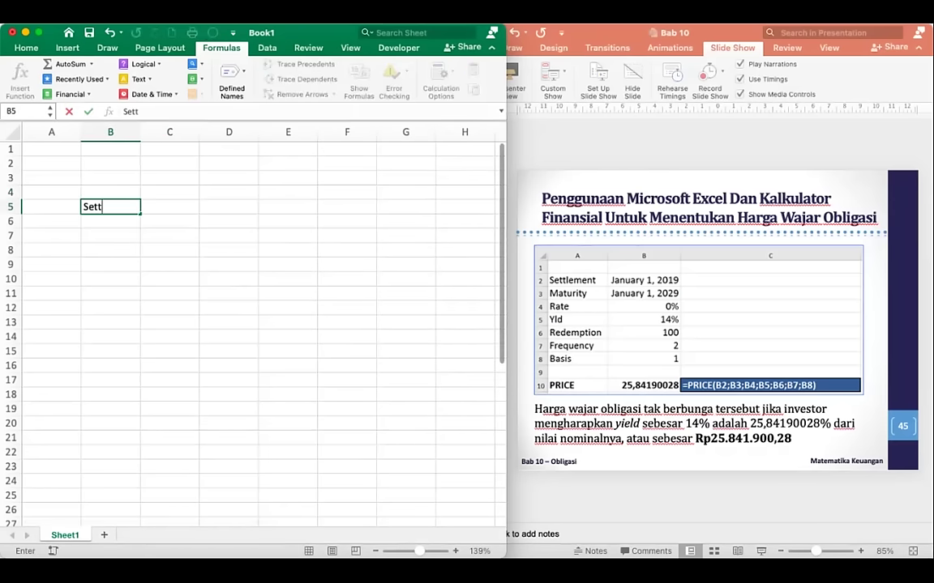
type("lement")
key("Tab")
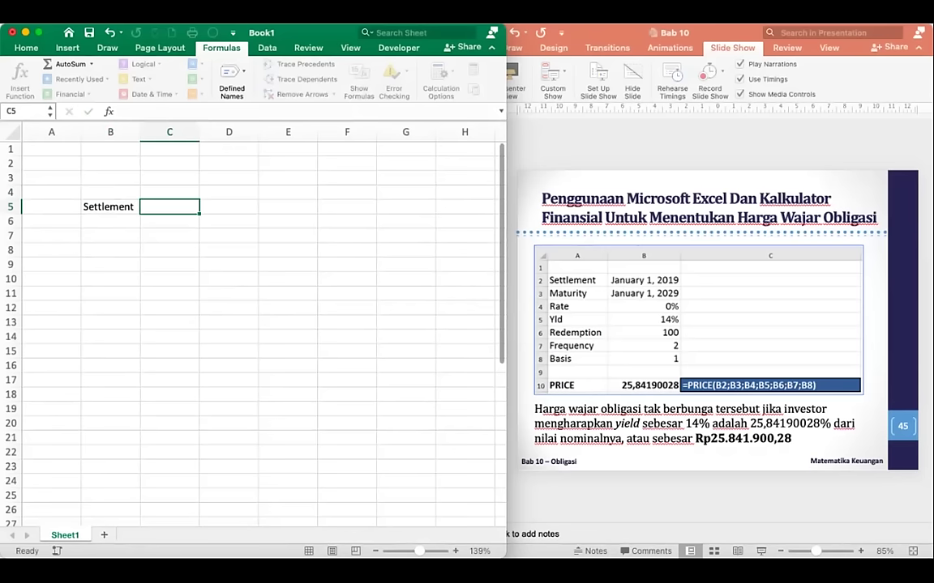
type("1/1/2019")
key("Return")
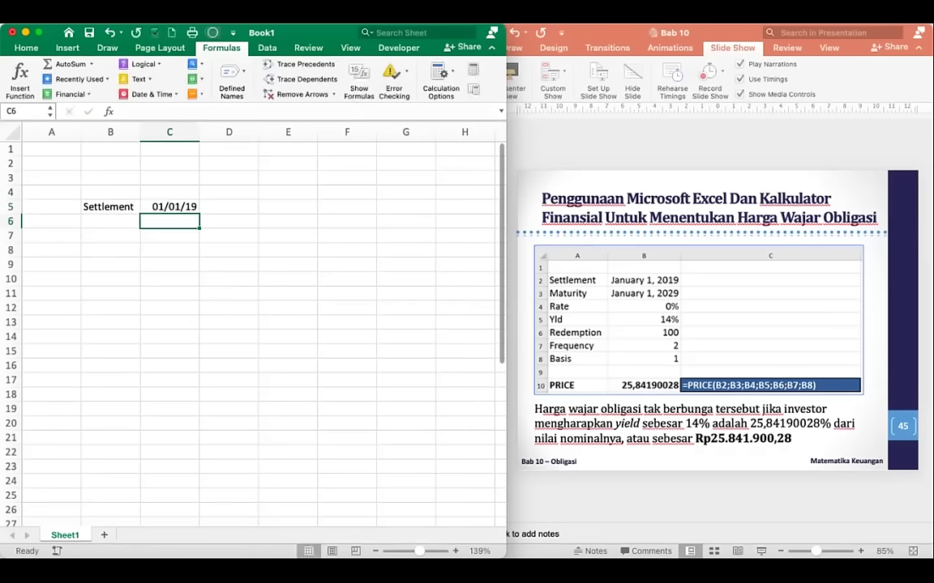
left_click(169, 207)
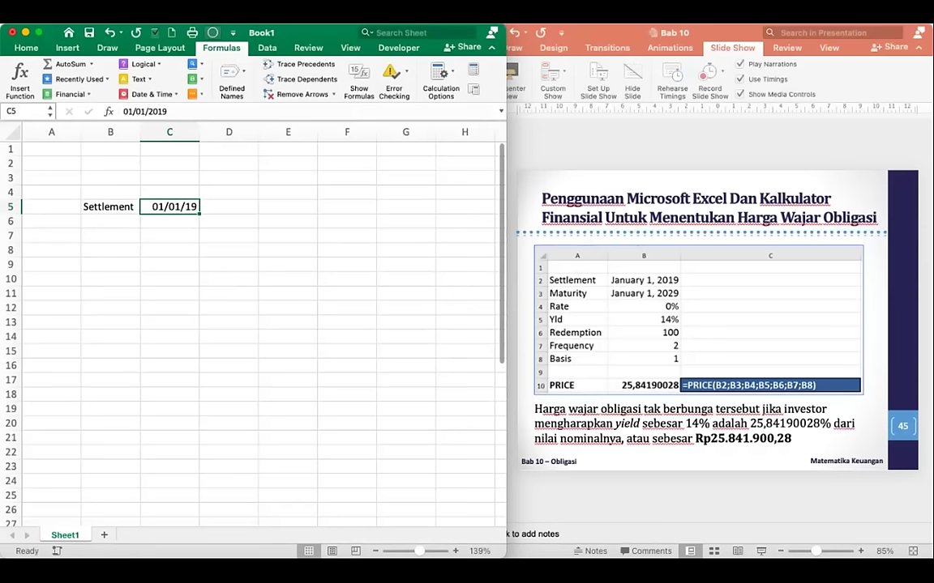
Enter the label Maturity in cell B6 and the date 1/1/2029 in C6.
left_click(111, 221)
type("Maturity")
key("Tab")
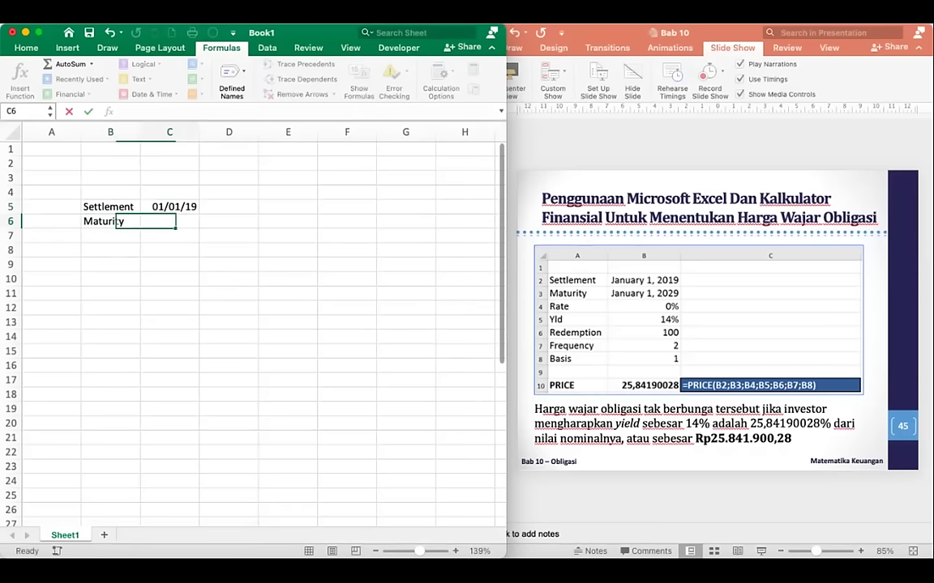
type("1/1/")
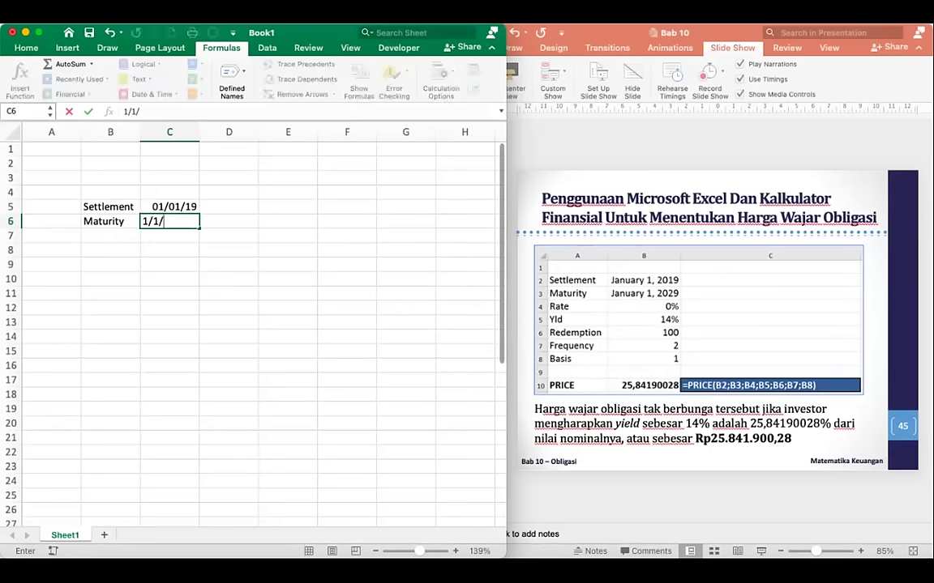
type("2029")
key("Return")
Enter the label Rate in cell B7 and the value 0% in C7.
key("Left")
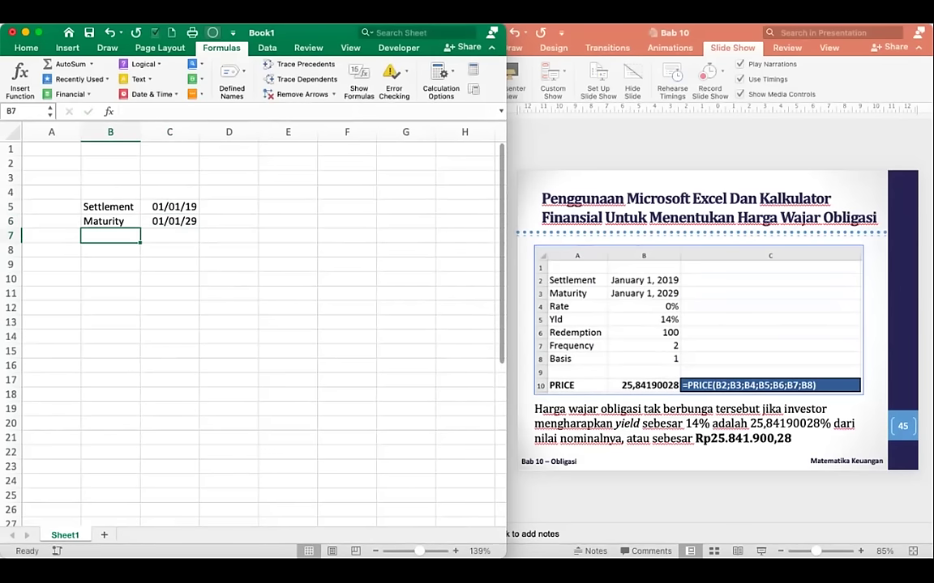
type("Rate")
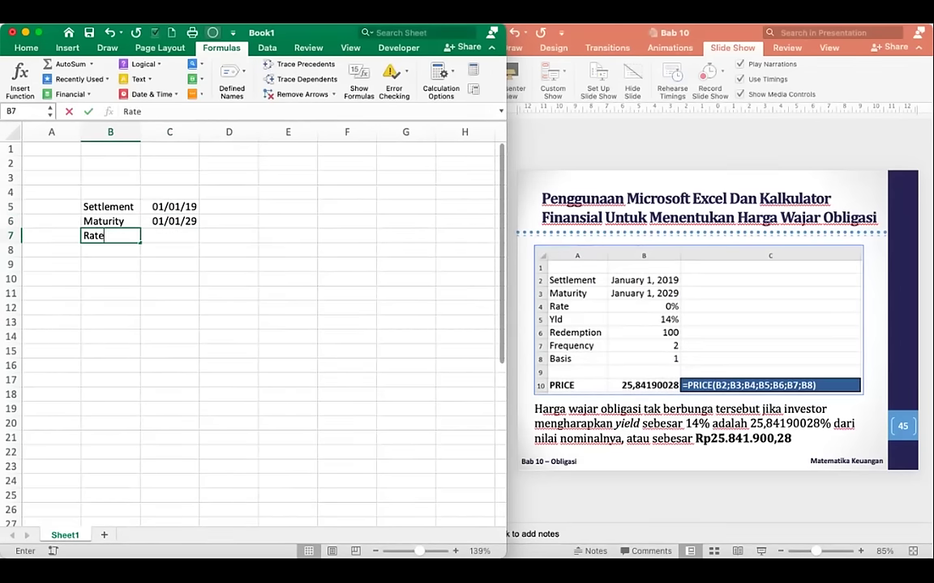
key("Tab")
type("0%")
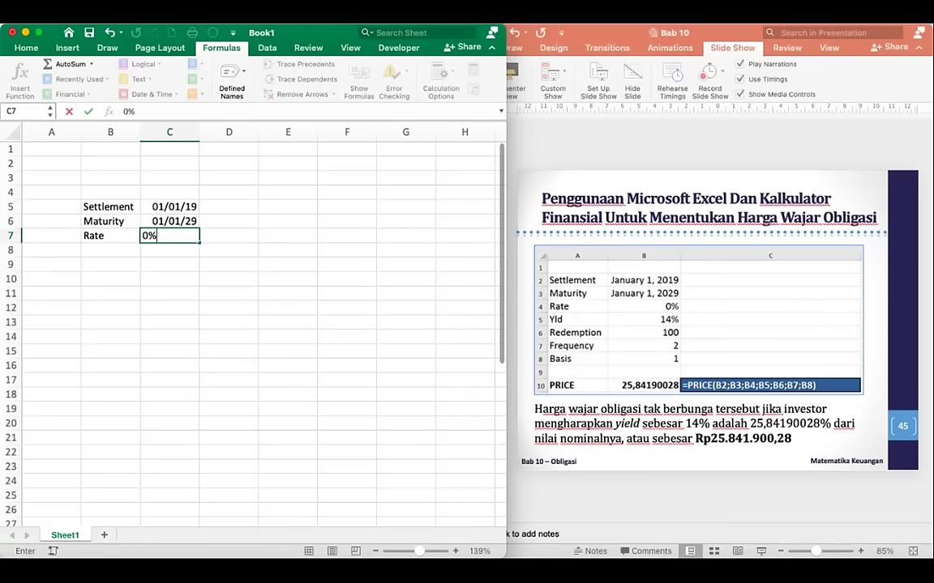
key("Return")
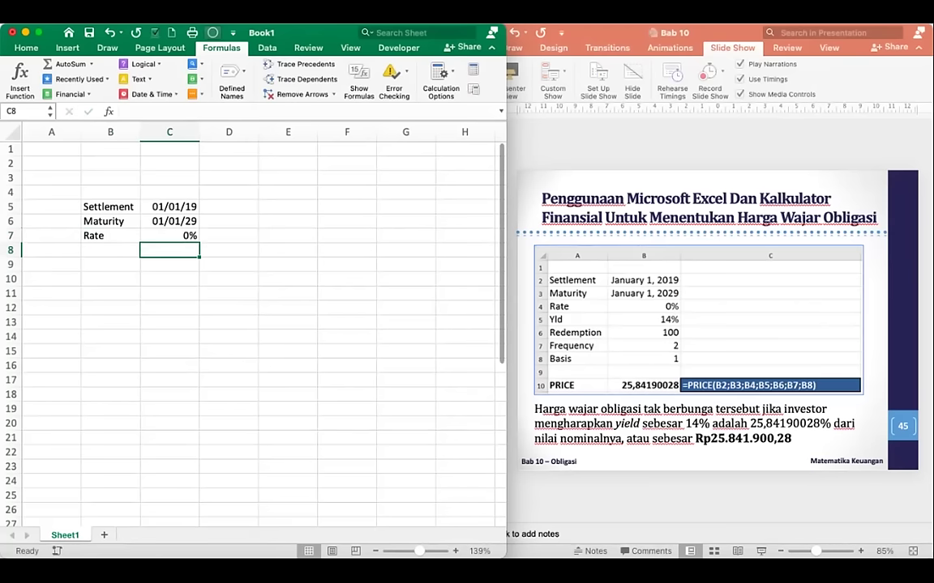
Fill the rate cell down to C8, and enter the label Yld in B8 and 14% in C8.
key("Up")
key("Down")
key("Up")
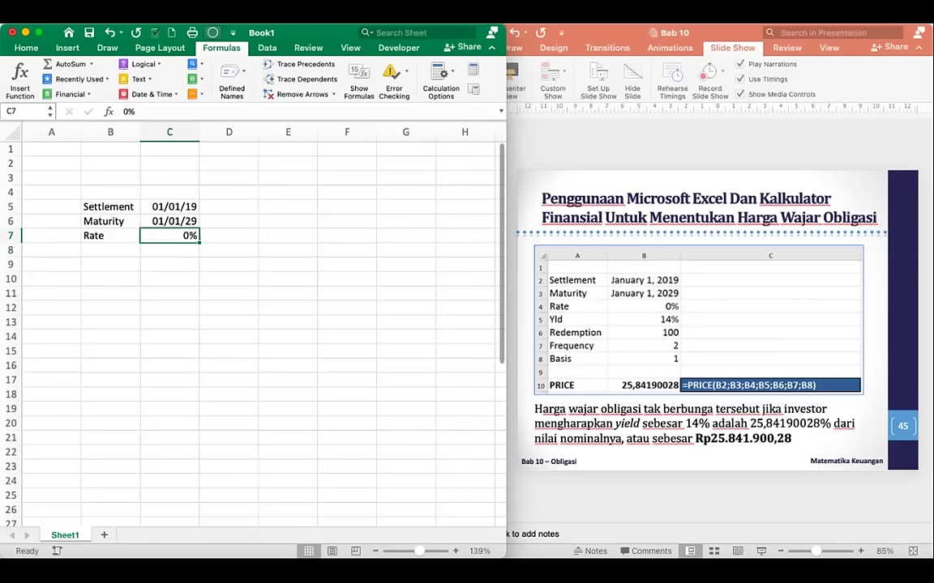
left_click_drag(198, 242, 203, 258)
left_click(110, 249)
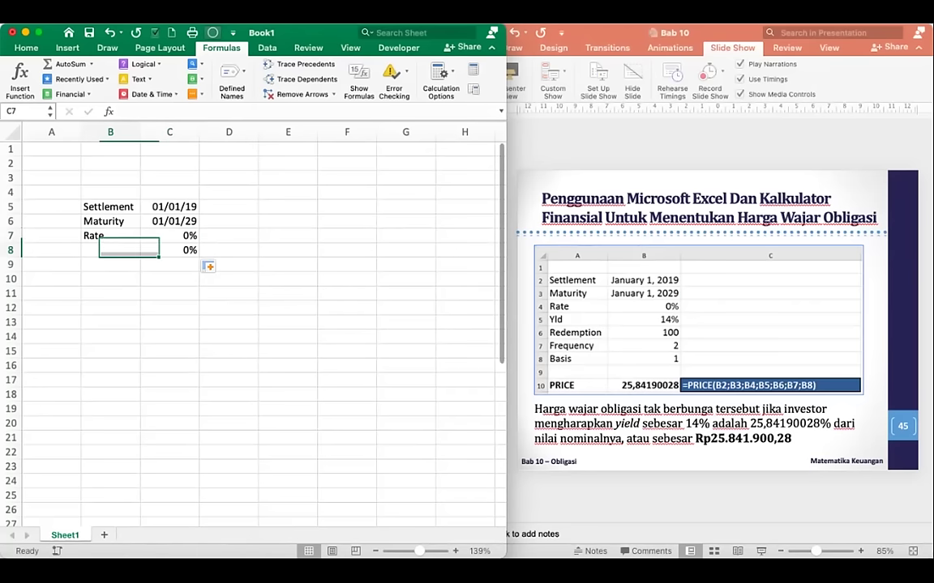
type("Yld")
key("Tab")
type("14")
key("Return")
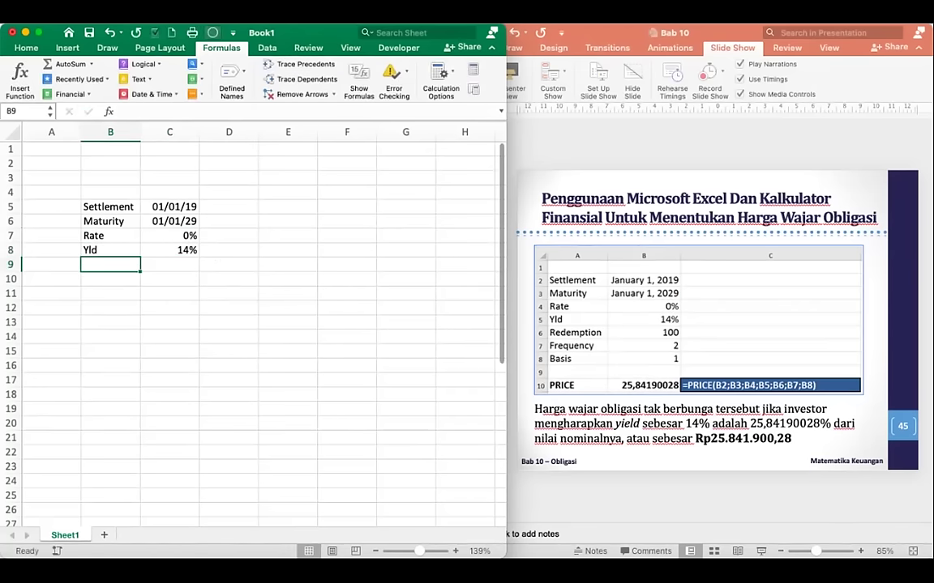
Enter the label Redemption in cell B9 and 100 in C9, and widen column B slightly to fit the label.
type("Redem")
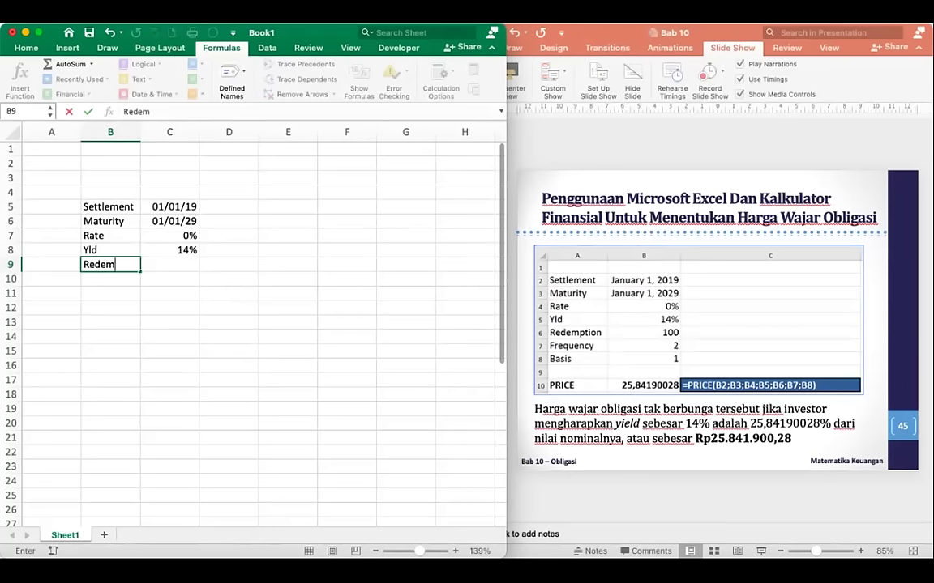
type("ption")
key("Tab")
type("100")
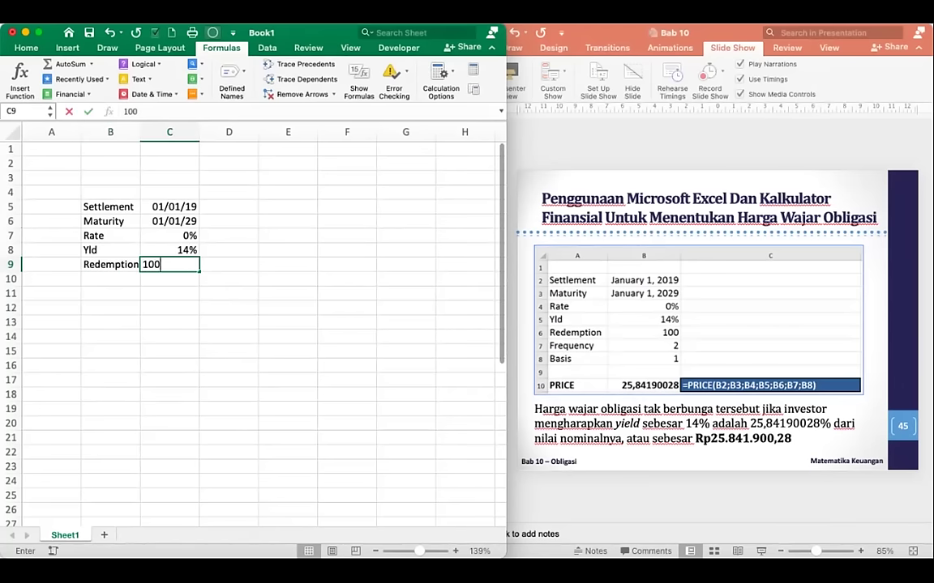
key("Return")
left_click_drag(140, 131, 144, 131)
Enter the label Frequency in cell B10 and the value 2 in C10.
left_click(112, 279)
type("F")
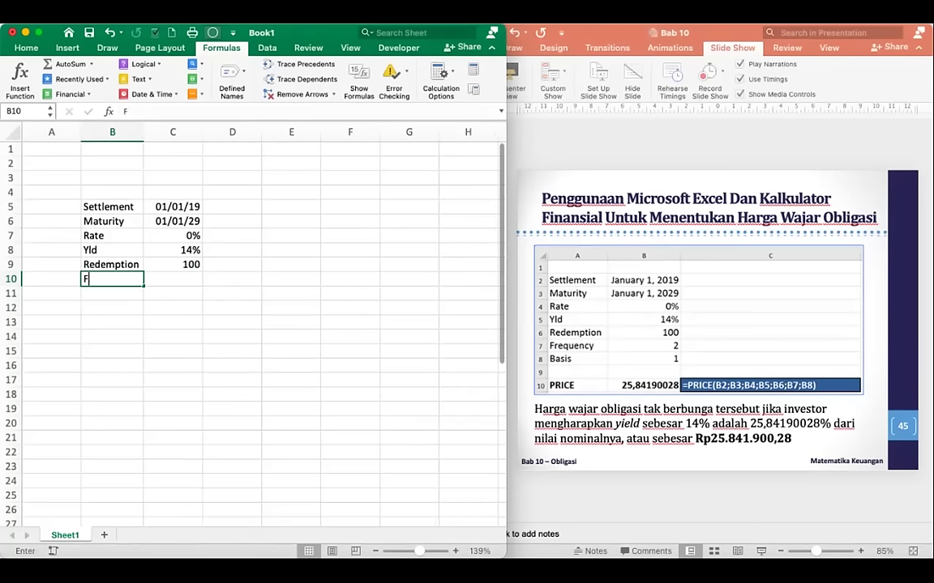
type("requency")
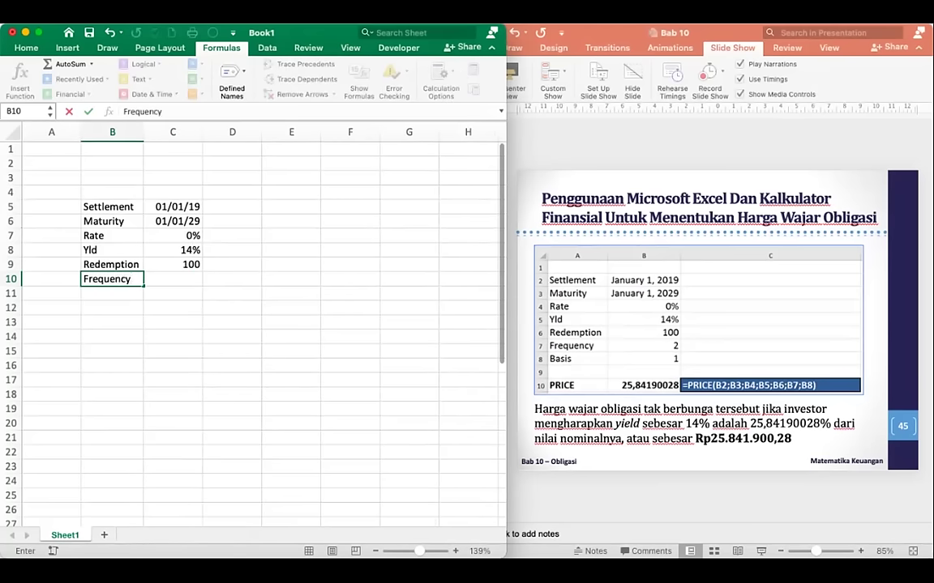
key("Tab")
type("2")
key("Return")
Enter the label Basis in cell B11 and the value 1 in C11.
key("Left")
type("Basis")
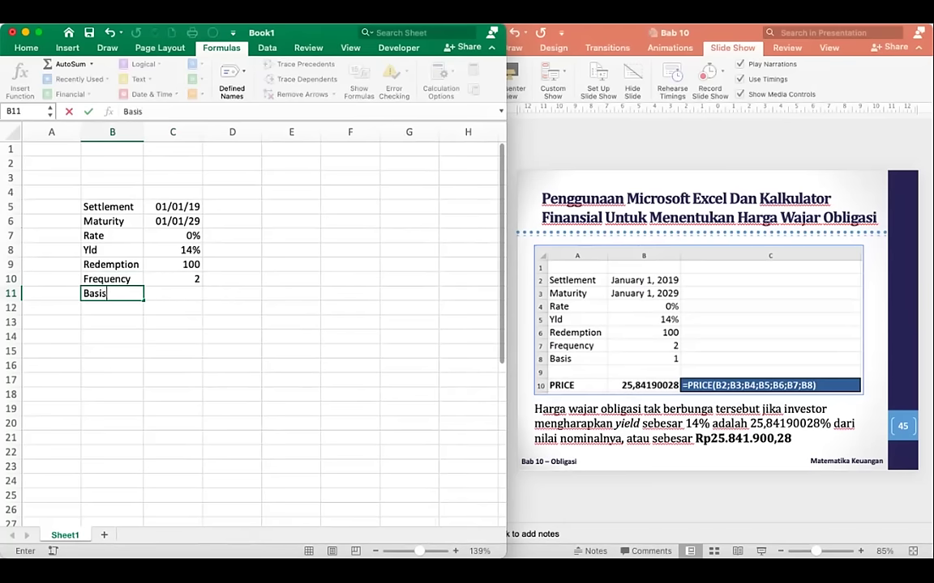
key("Tab")
type("1")
key("Return")
Enter the label PRICE in cell B13, leaving row 12 empty below the bond inputs.
key("Down")
key("Left")
type("PRICE")
key("Tab")
Insert the PRICE function into cell C13 with the Formula Builder.
scroll(259, 325, "down", 3)
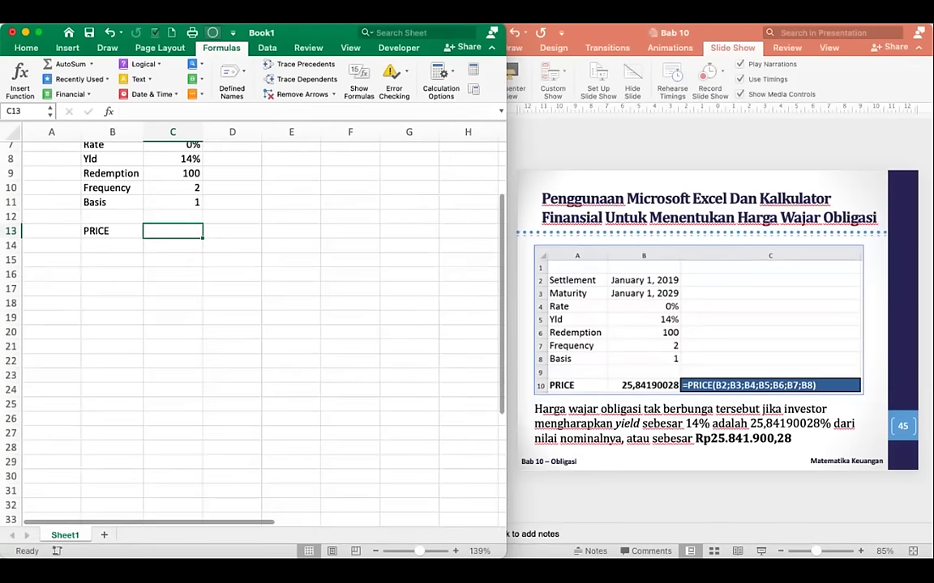
left_click(20, 69)
left_click(374, 186)
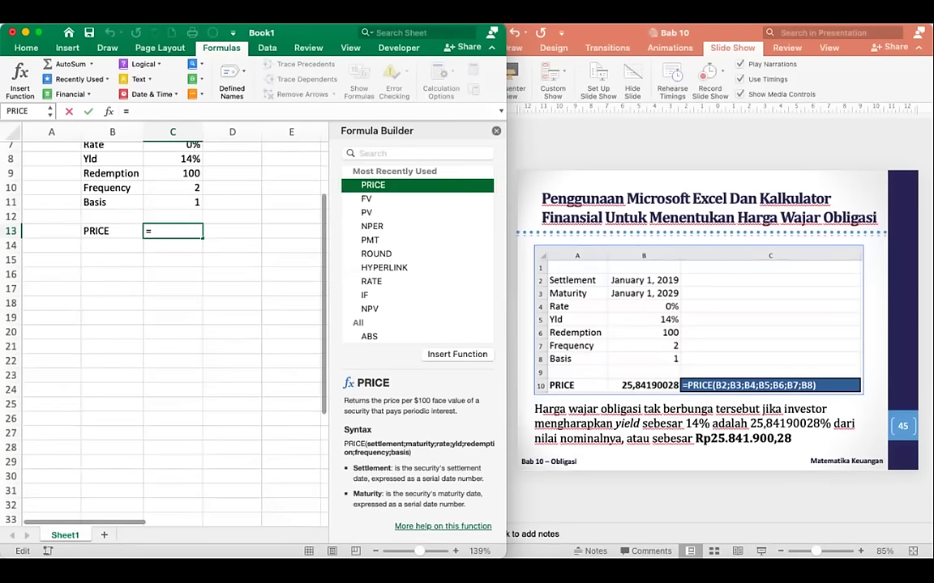
left_click(457, 354)
Set the PRICE arguments Settlement to C5, Maturity to C6 and Rate to C7.
scroll(275, 264, "up", 1)
scroll(171, 324, "up", 3)
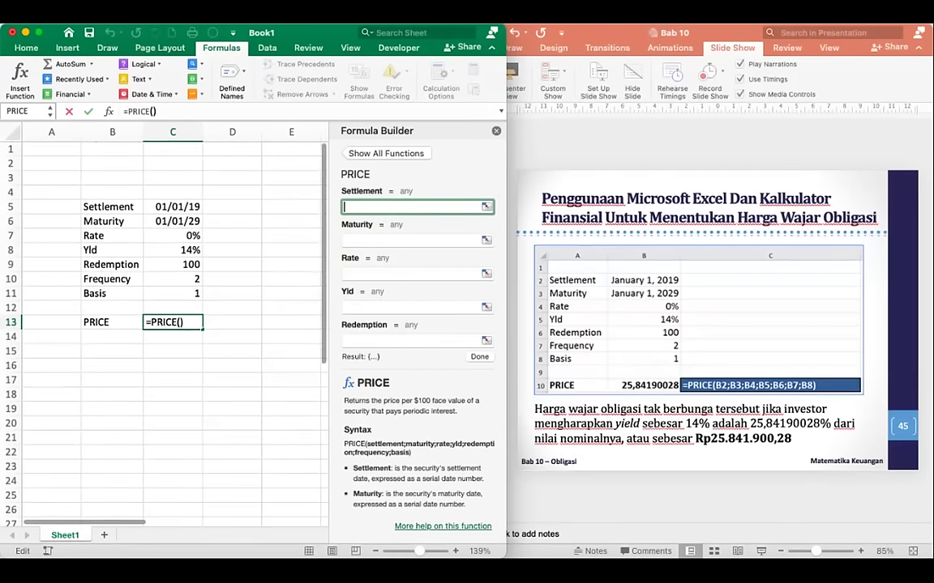
left_click(174, 207)
key("Tab")
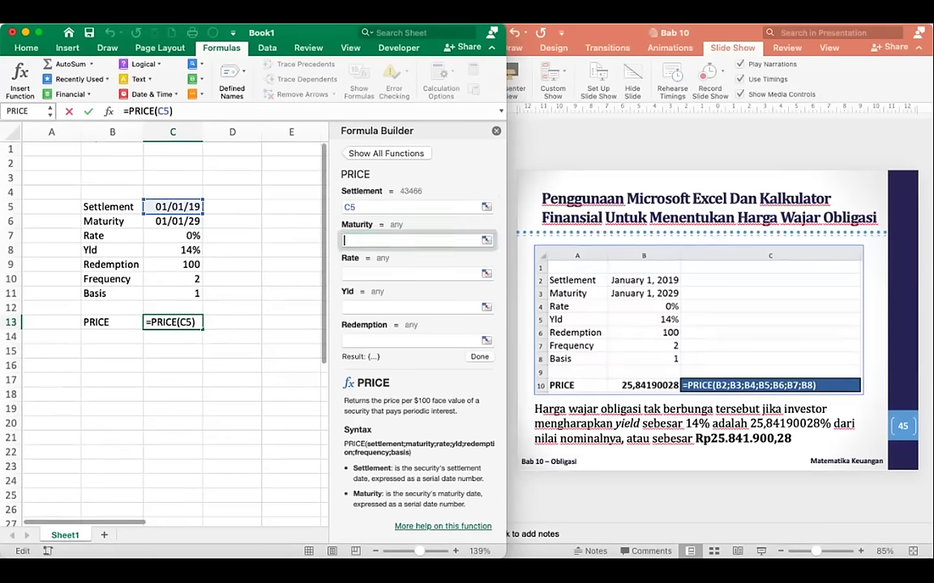
left_click(173, 221)
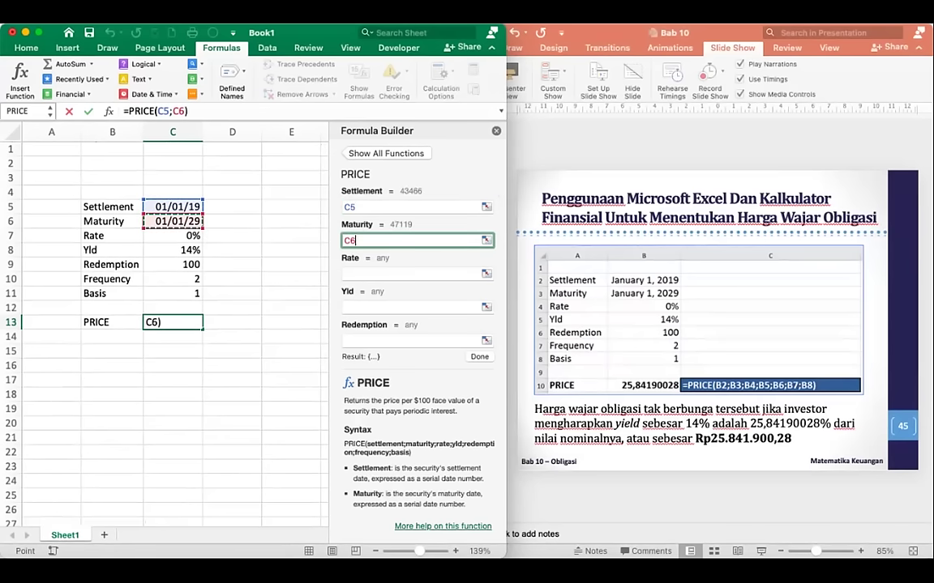
key("Tab")
left_click(173, 235)
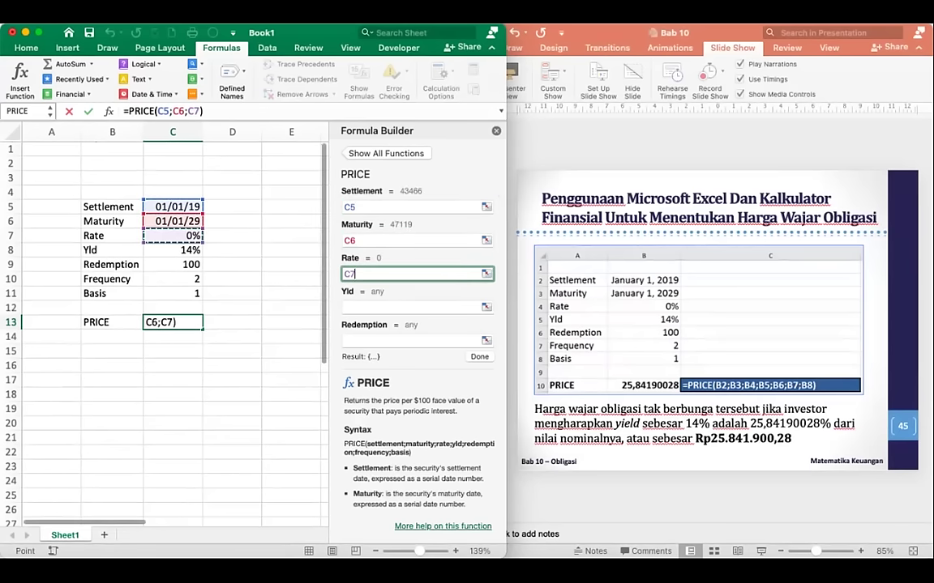
Set the Yld argument to cell C8 and the Redemption argument to C9.
key("Tab")
left_click(172, 250)
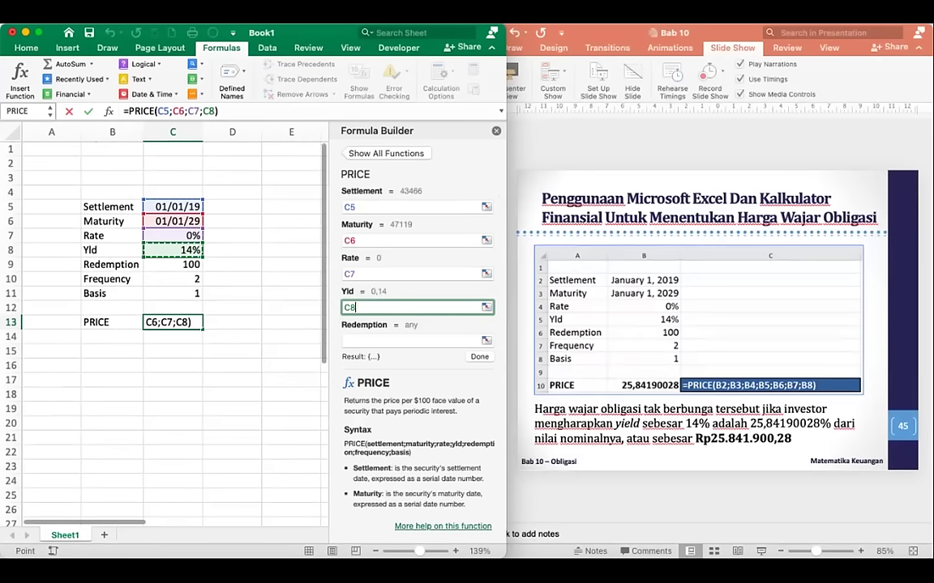
key("Tab")
left_click(172, 264)
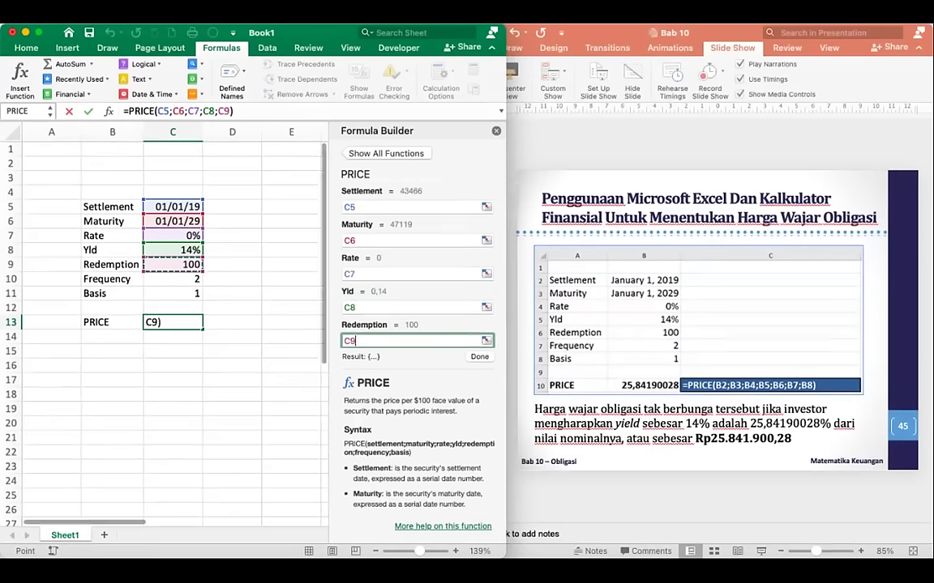
Set Frequency to C10 and Basis to C11, complete the PRICE formula and close the Formula Builder.
key("Tab")
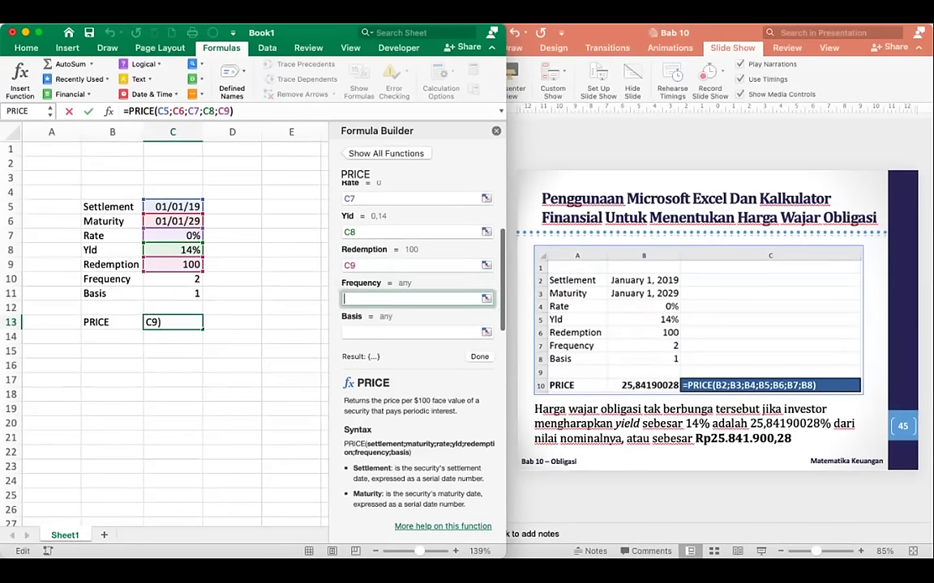
left_click(173, 279)
key("Tab")
left_click(173, 293)
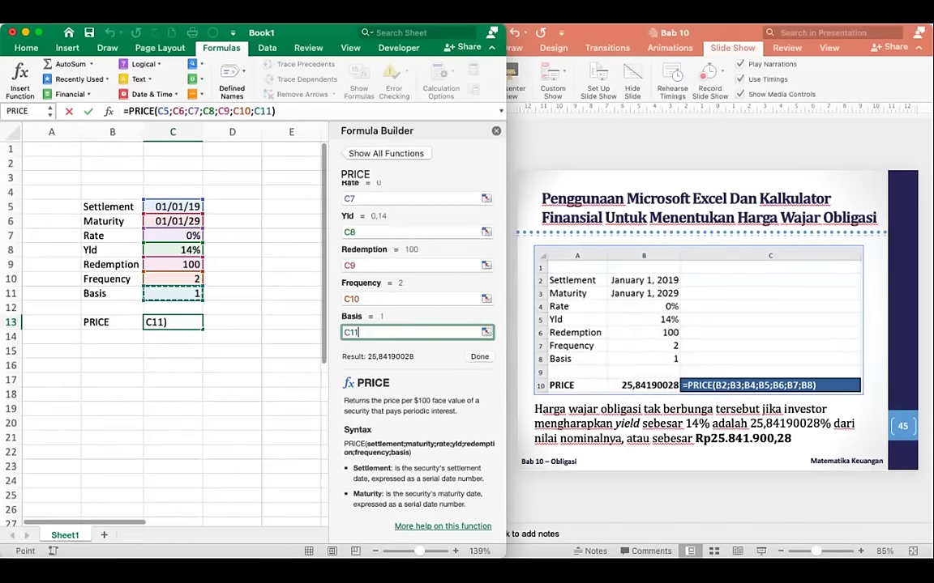
key("Return")
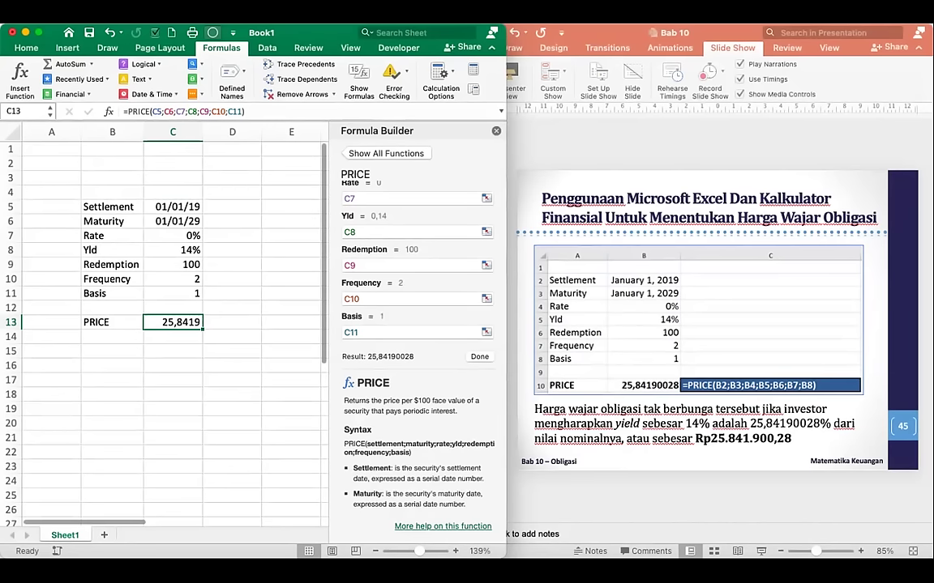
left_click(496, 131)
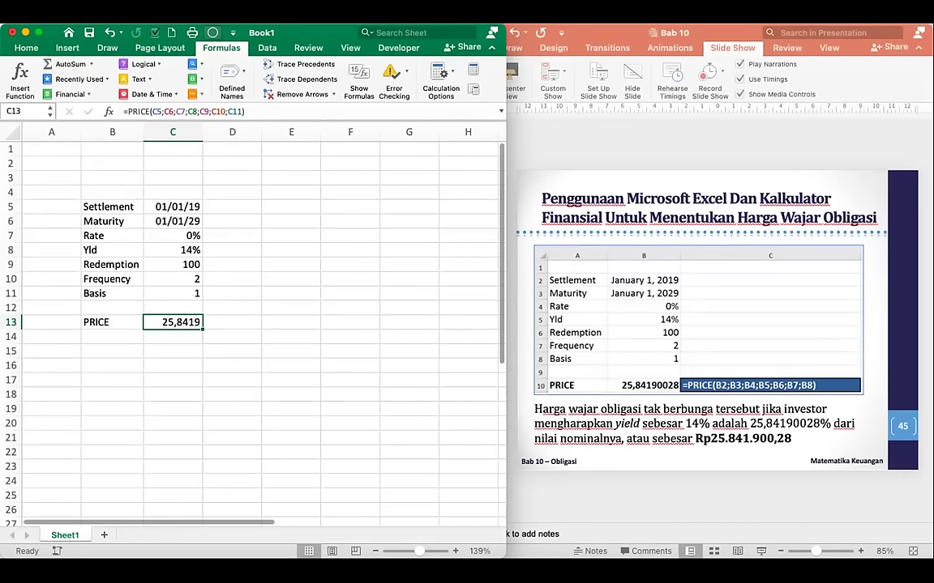
Make the PRICE label and its result in cells B13:C13 bold.
left_click_drag(565, 302, 774, 302)
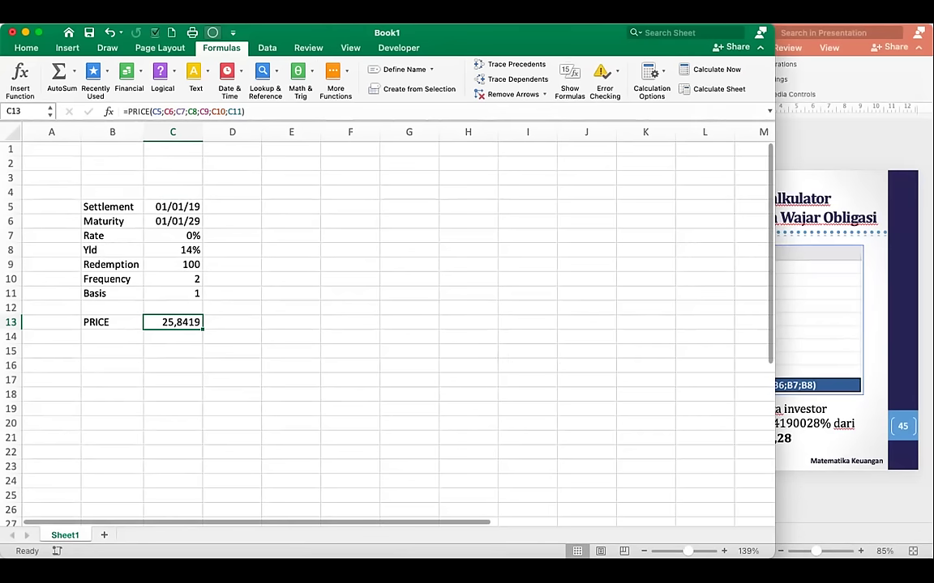
left_click_drag(112, 322, 174, 322)
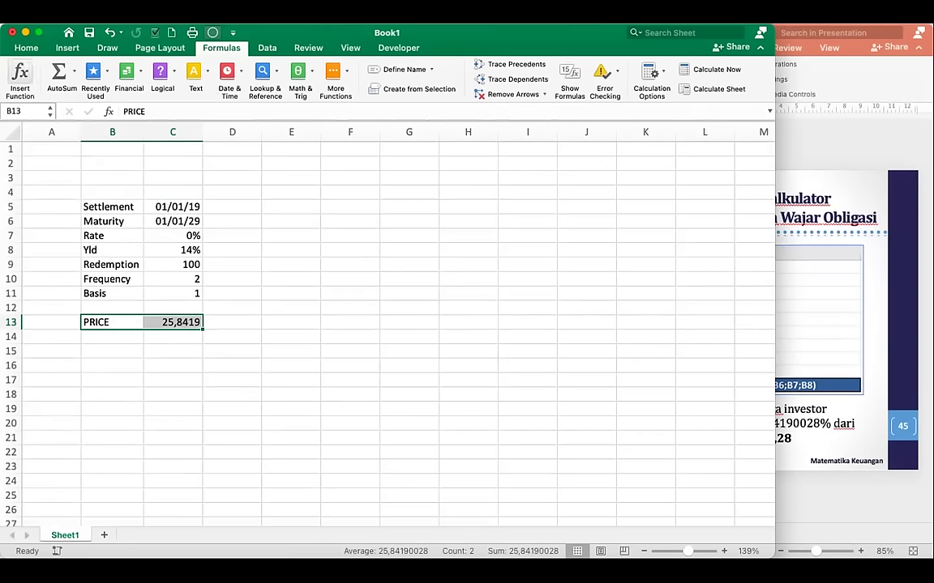
left_click(26, 48)
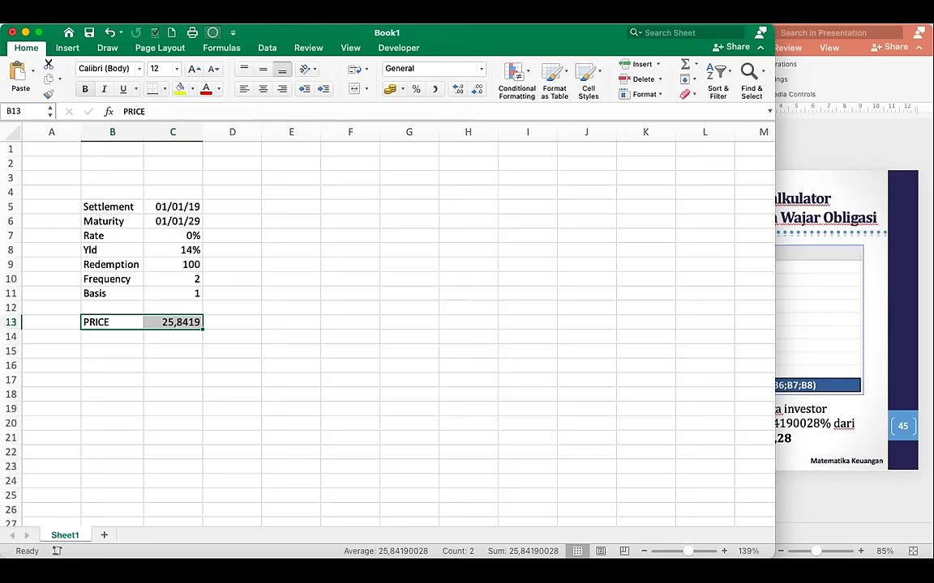
left_click(85, 89)
left_click(350, 235)
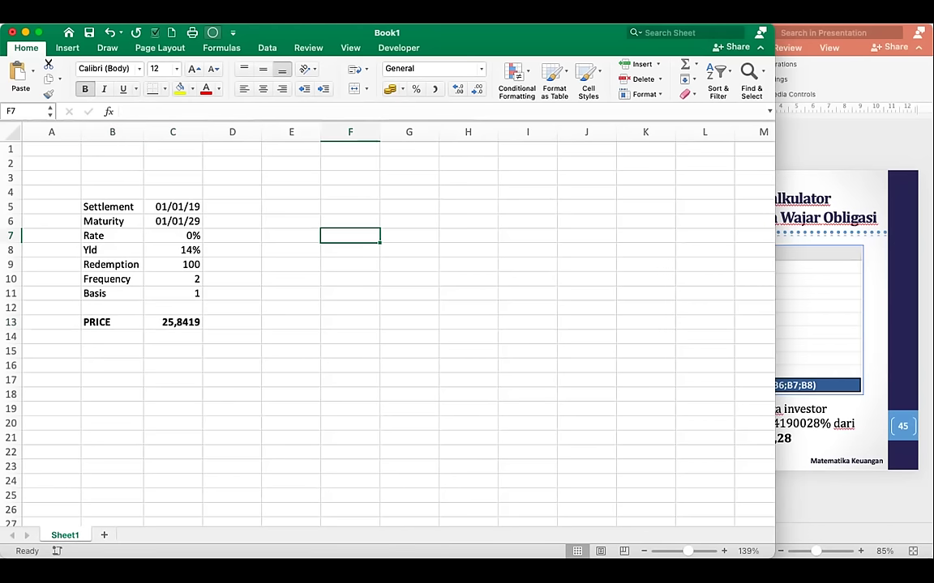
Narrow the workbook window to uncover the presentation window beside it.
left_click_drag(775, 324, 403, 324)
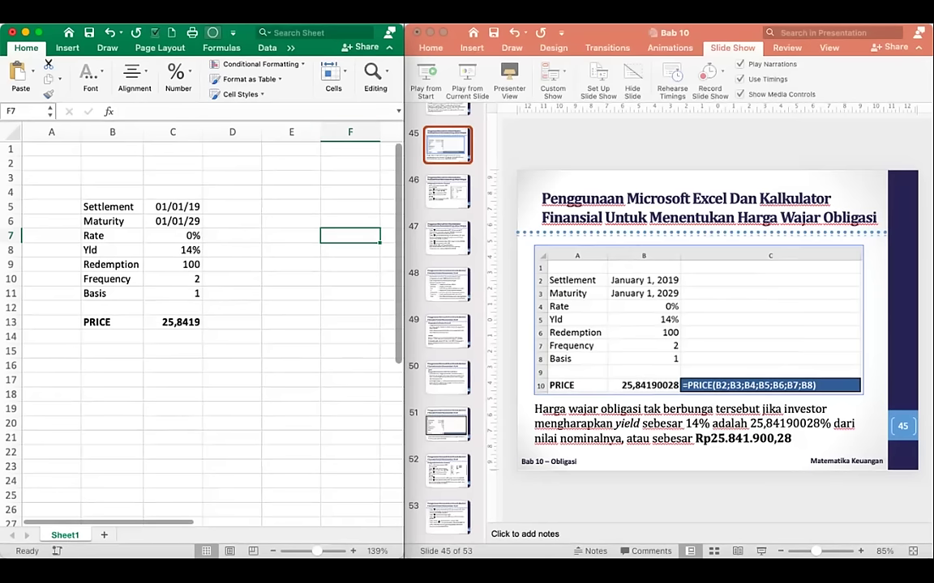
left_click_drag(404, 292, 362, 291)
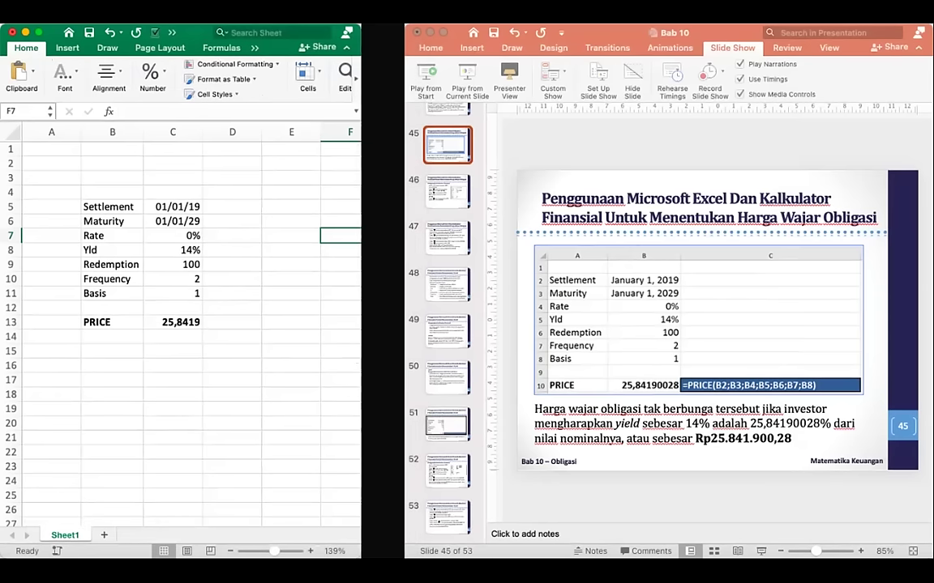
left_click(399, 292)
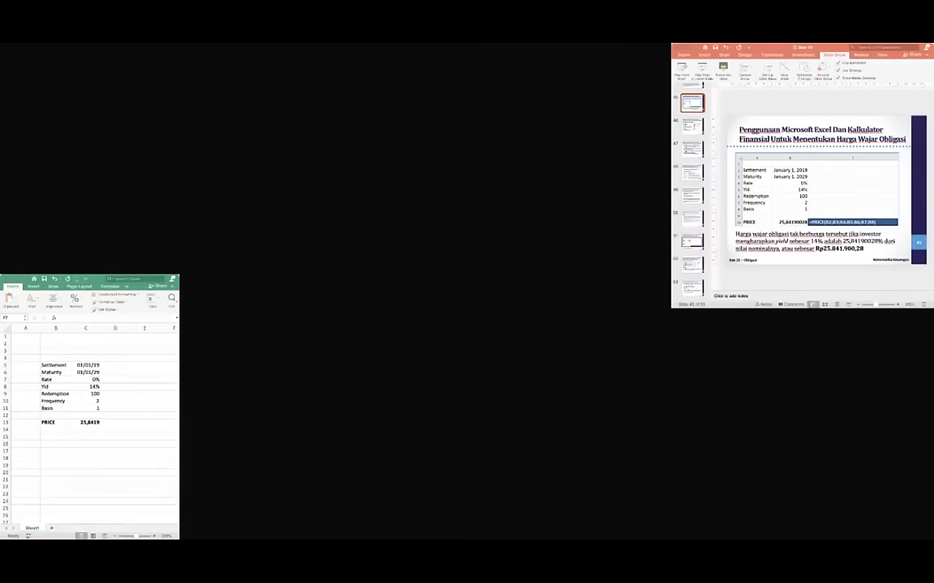
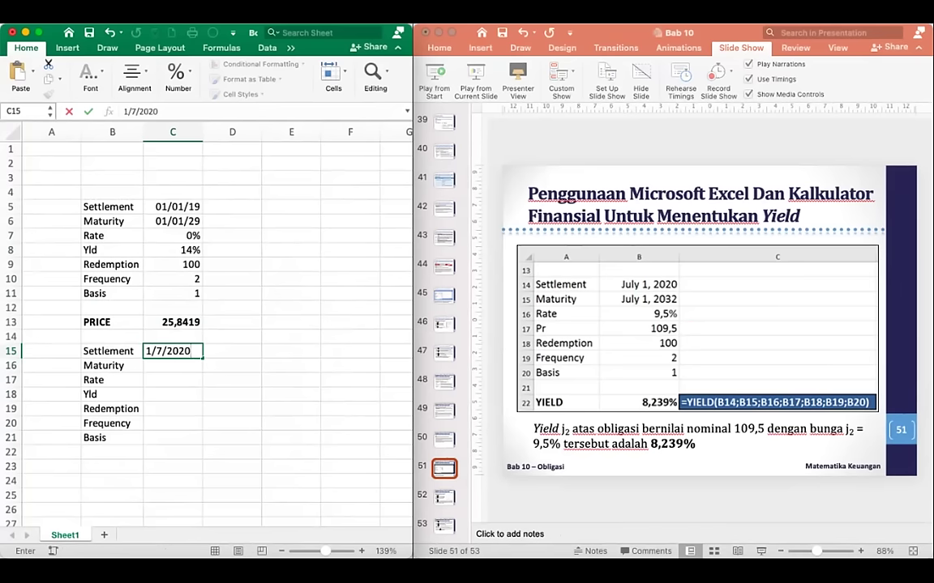
Enter the maturity date 1/7/2032 in cell C16 of the second bond input list.
type("1/7/2032")
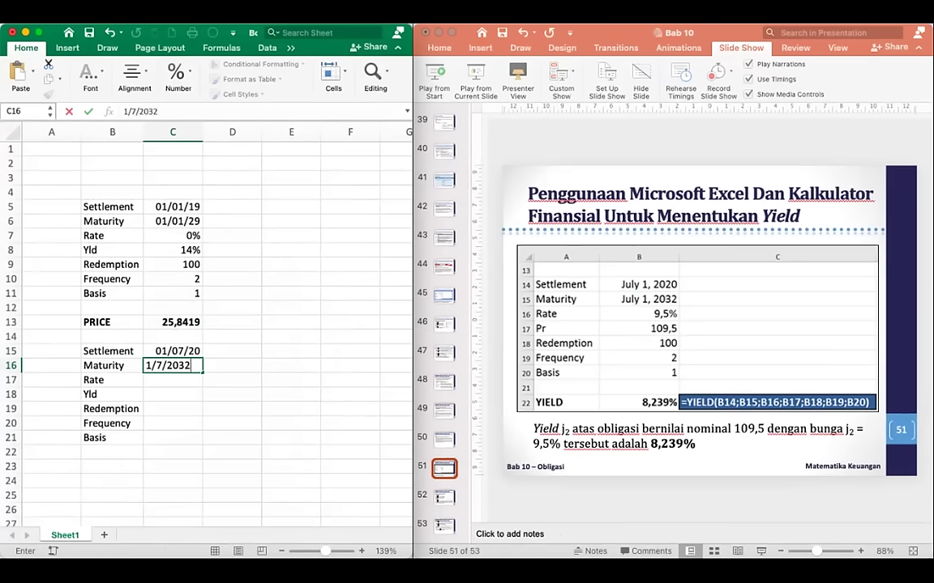
key("Return")
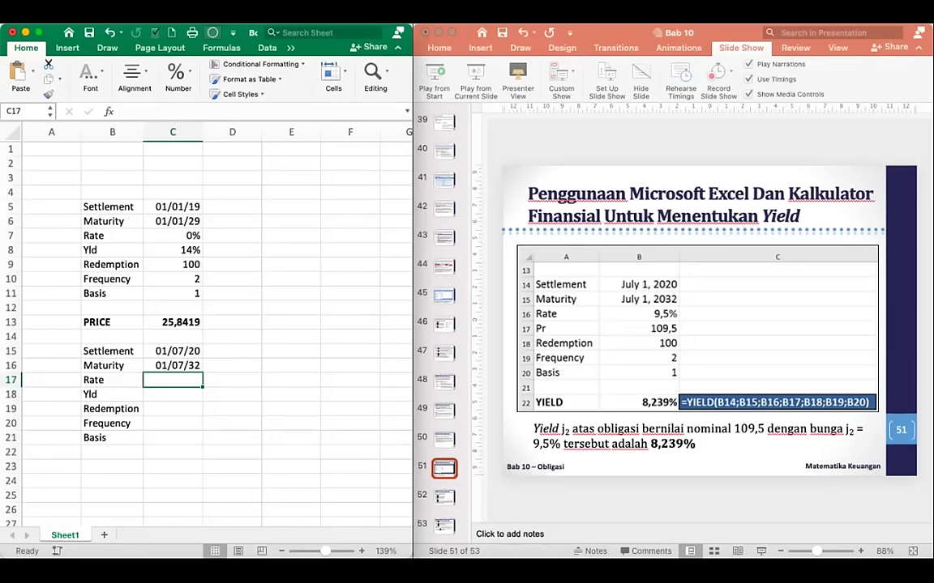
key("Down")
key("Left")
key("Up")
key("Right")
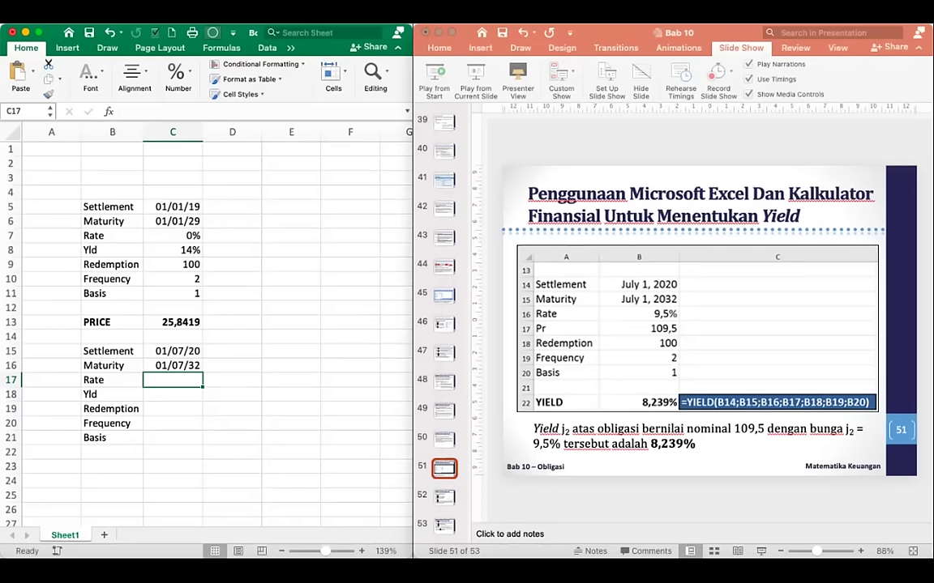
Switch to the presentation and review slides 49 to 51 for the yield example's bond details and worked inputs.
key("super+Tab")
key("Up")
key("Up")
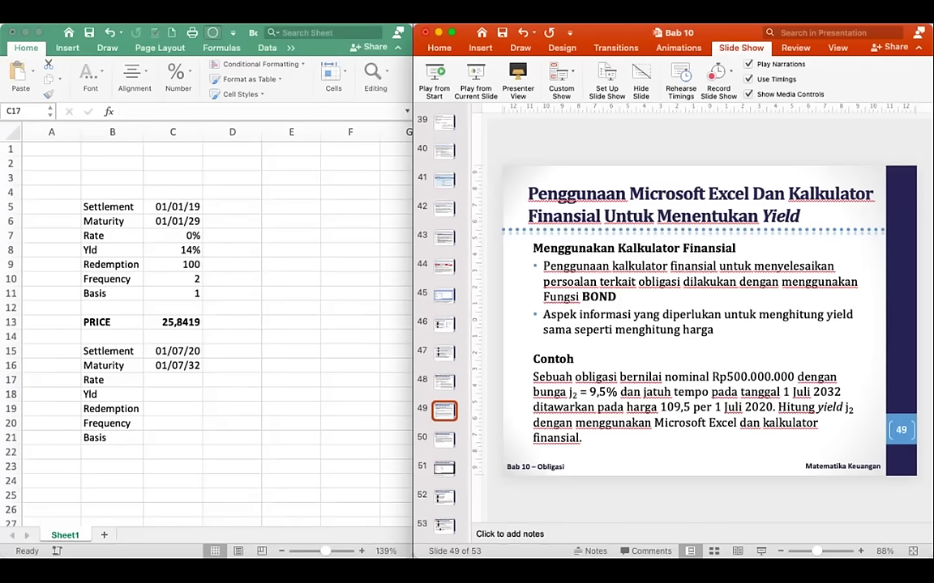
key("Down")
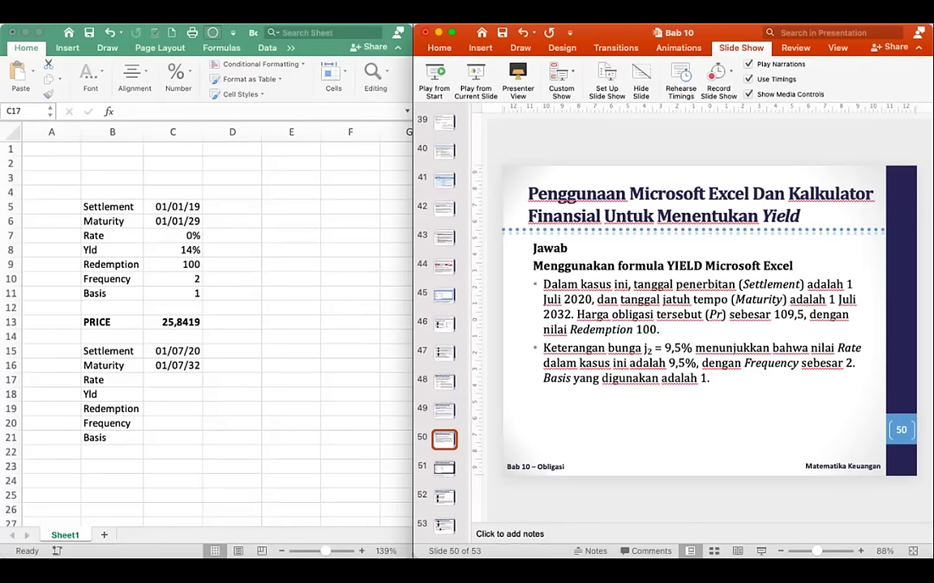
key("Up")
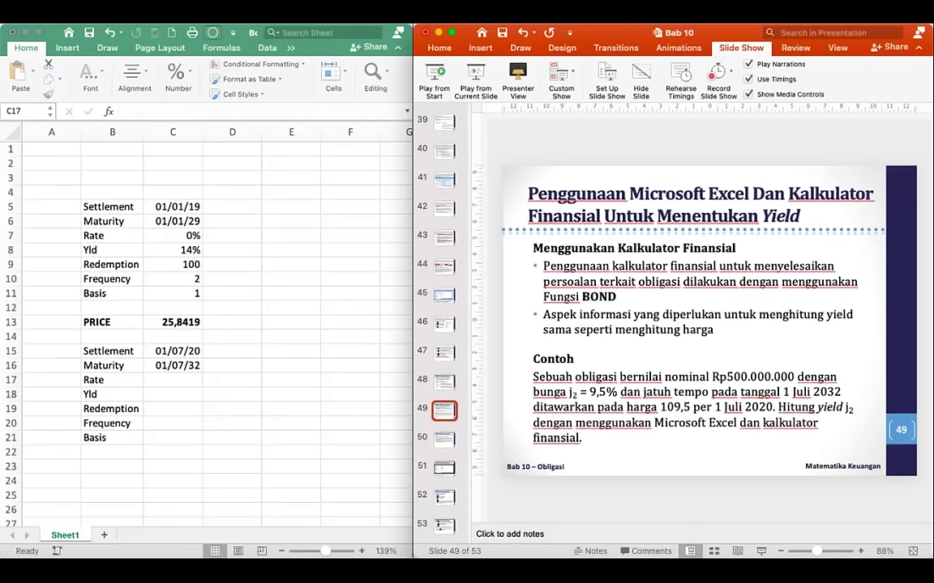
key("Down")
key("Down")
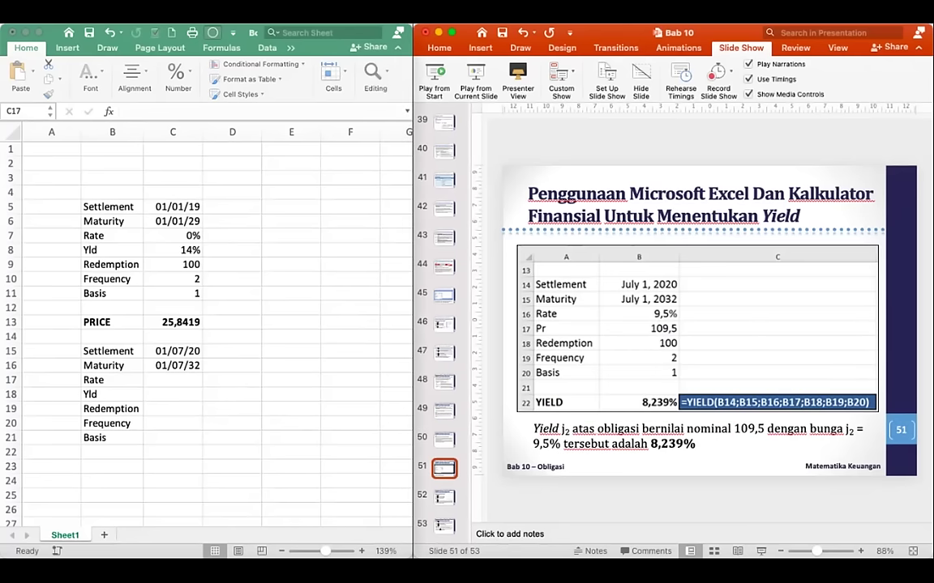
key("super+Tab")
left_click(658, 314)
left_click(659, 314)
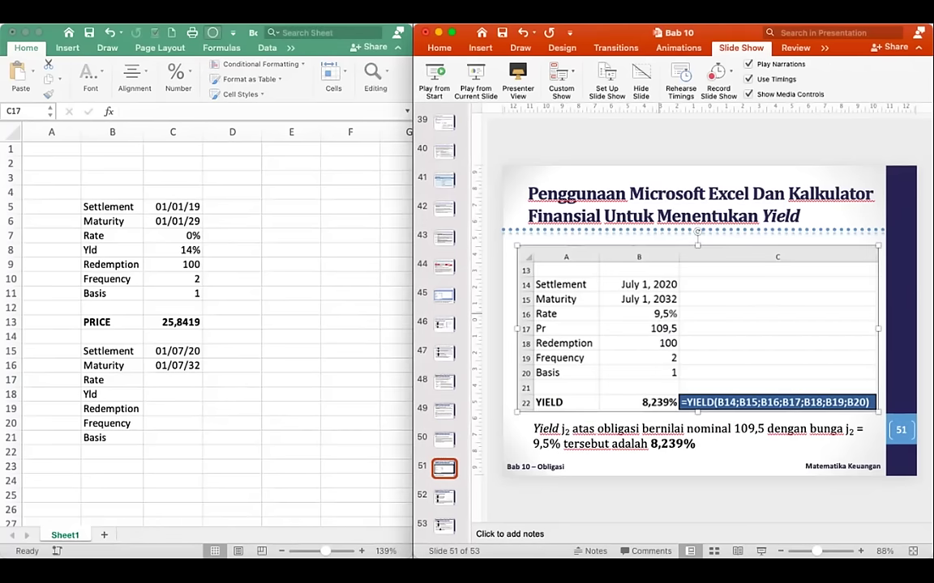
left_click(897, 300)
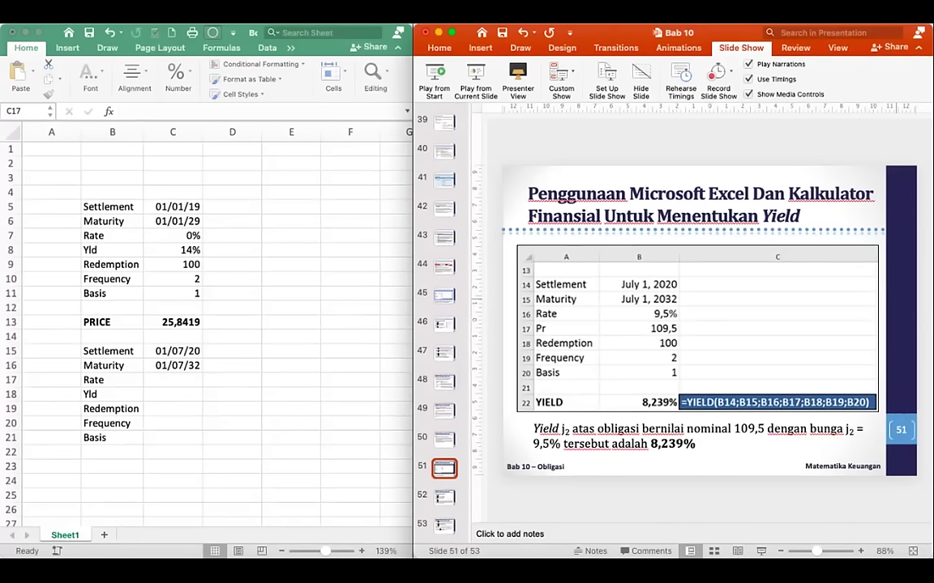
key("Page_Up")
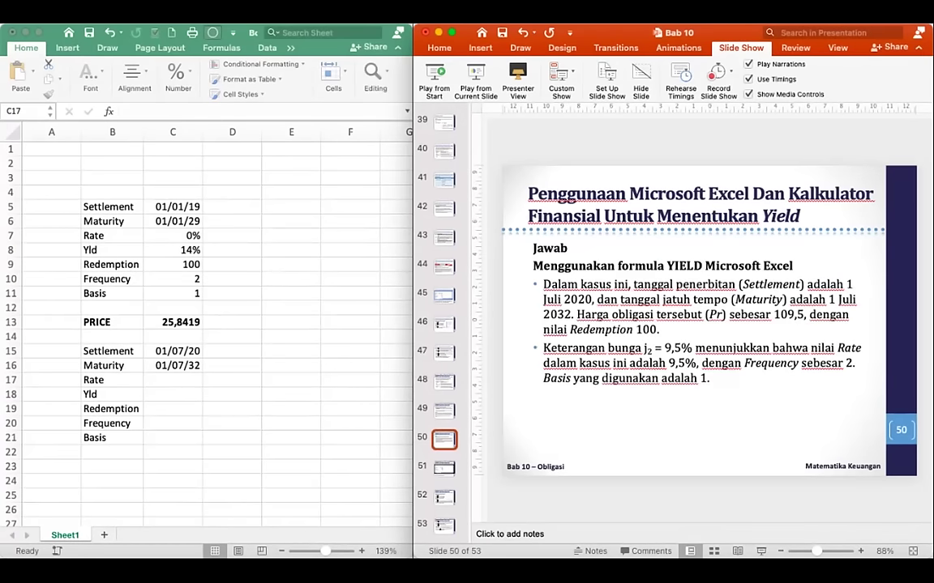
key("Page_Down")
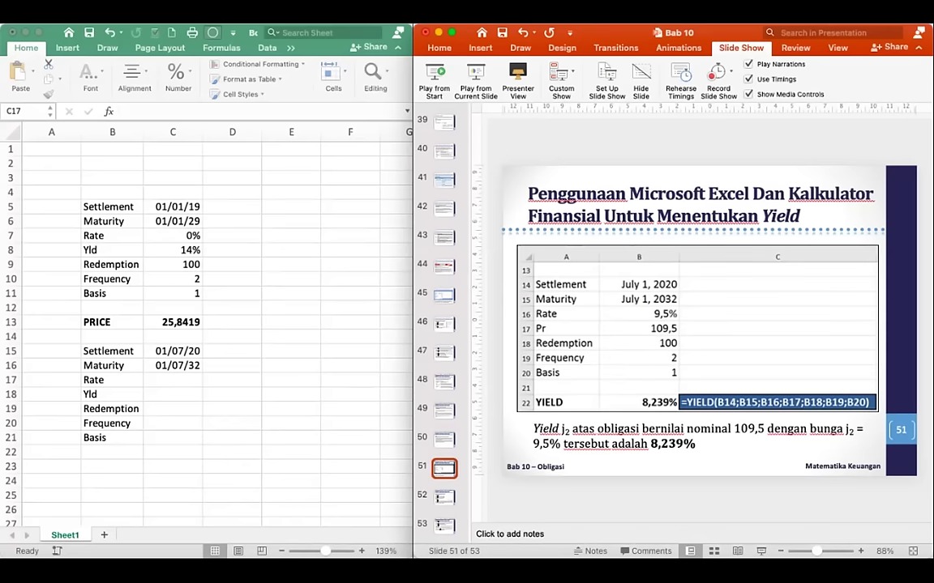
Return to the workbook and enter the semiannual coupon rate =0,095/2 in cell C17.
key("super+Tab")
type("=")
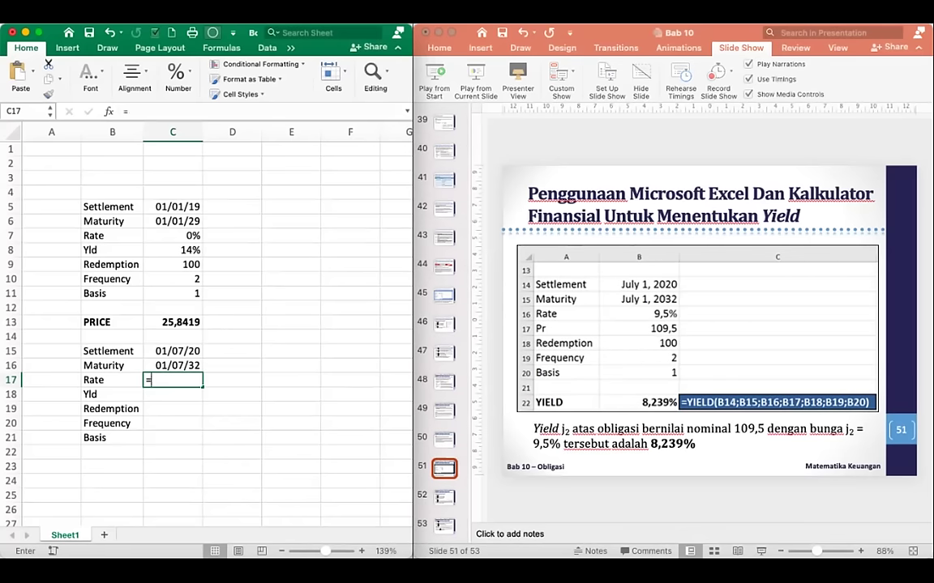
type("0,095/2")
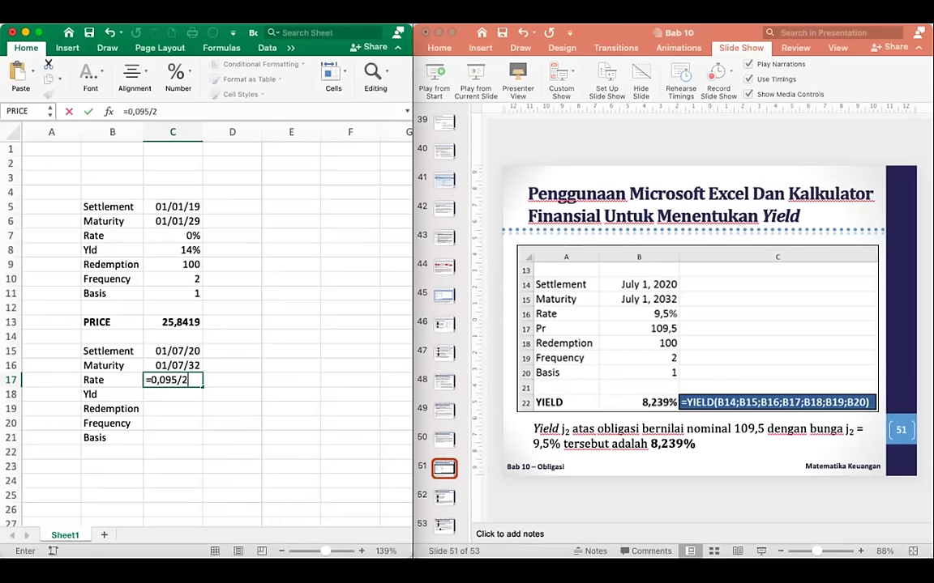
key("Return")
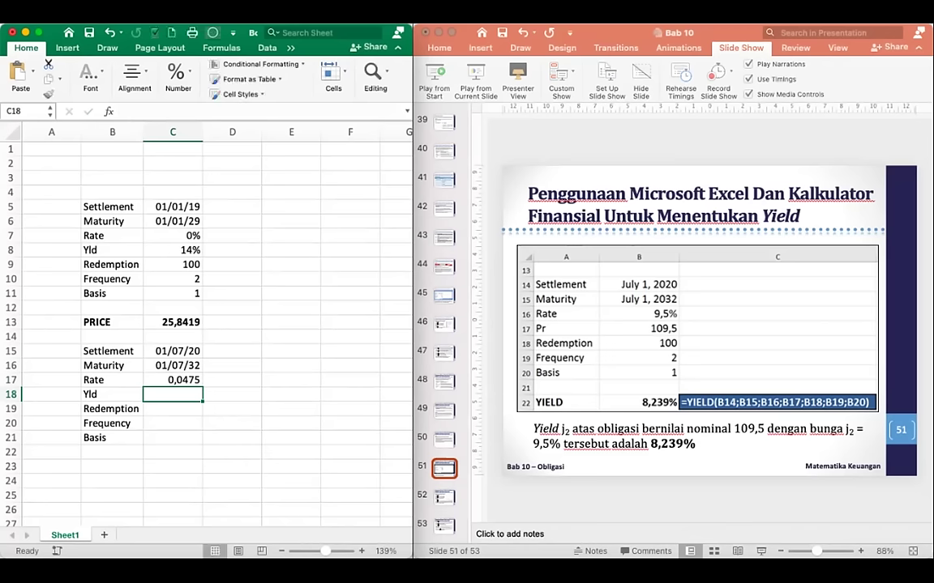
Format the rate in cell C17 as a percentage with two decimal places.
left_click(172, 380)
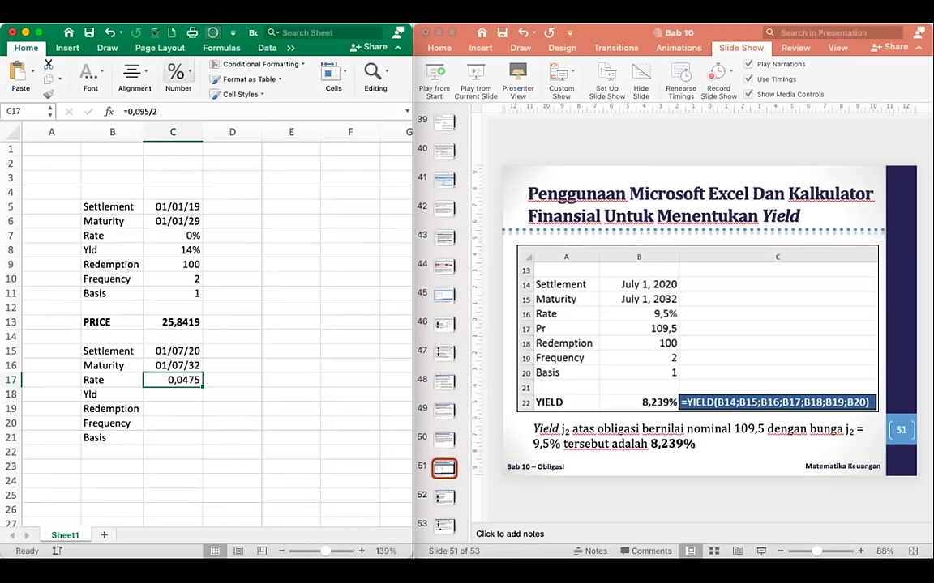
left_click(178, 77)
left_click(161, 134)
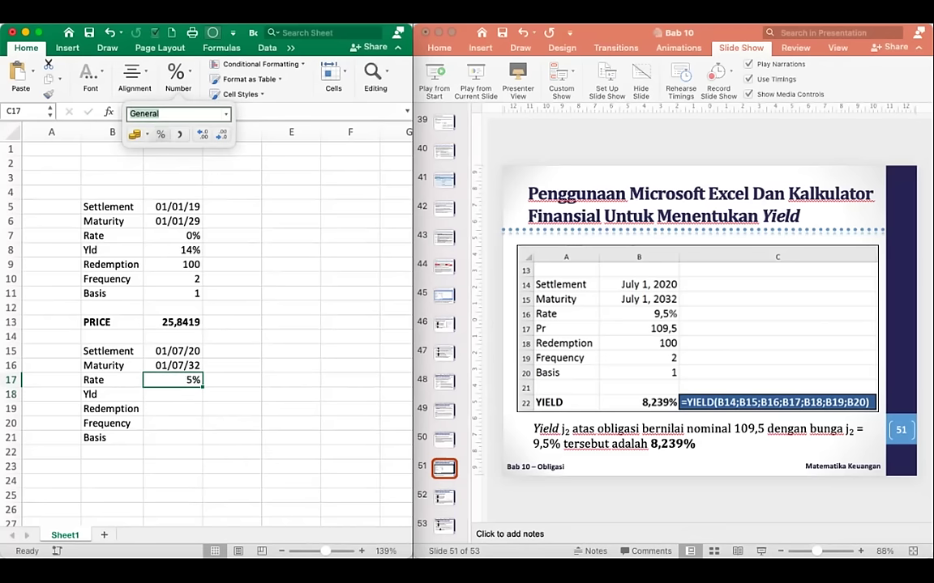
left_click(202, 134)
left_click(202, 134)
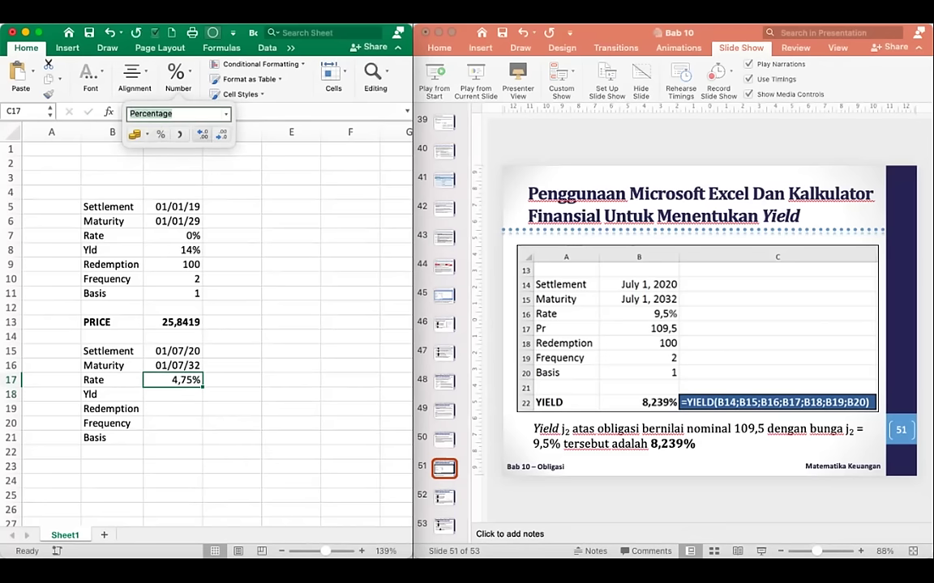
left_click(173, 394)
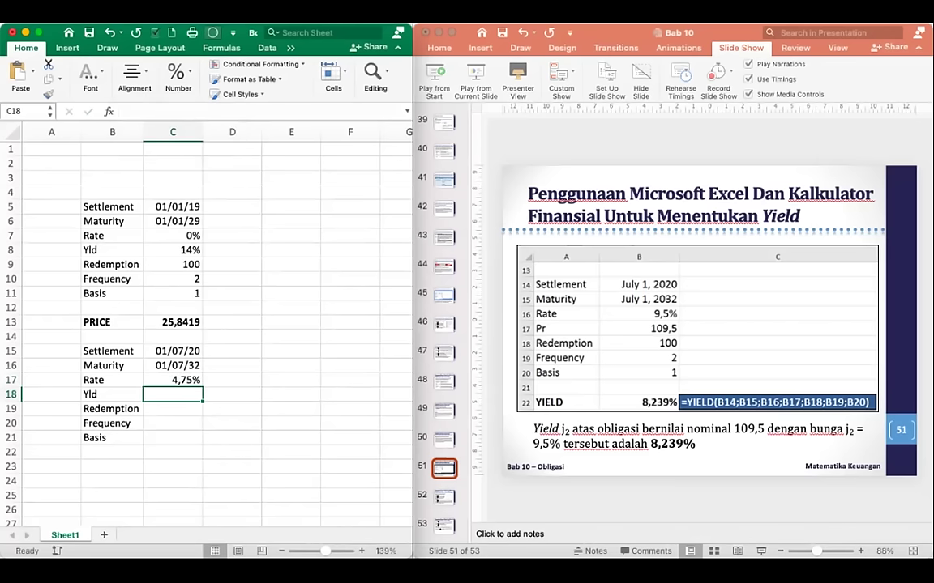
left_click(173, 380)
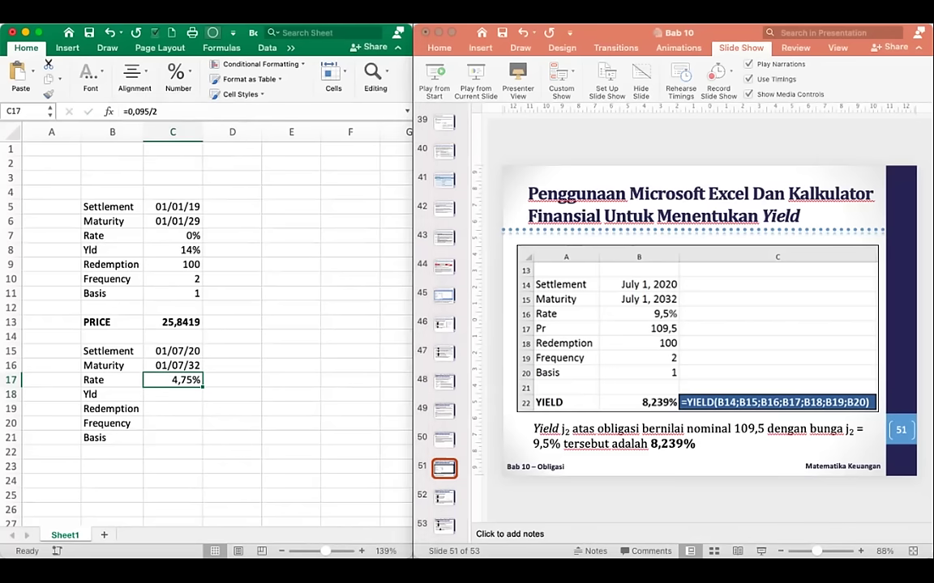
Recheck the yield example on slides 49 to 51, then rename the label in B18 to Pr and enter 109,5 in C18.
left_click(444, 440)
key("Up")
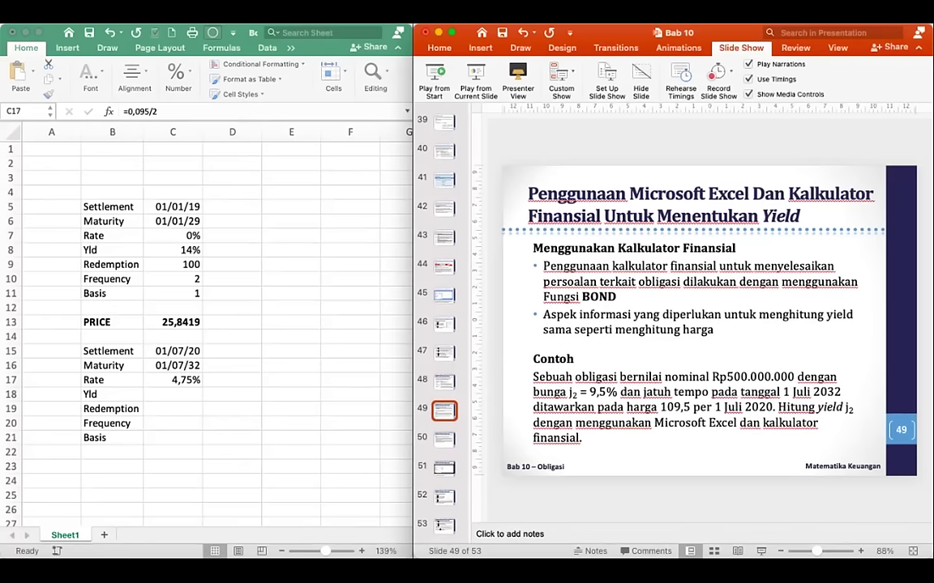
key("Down")
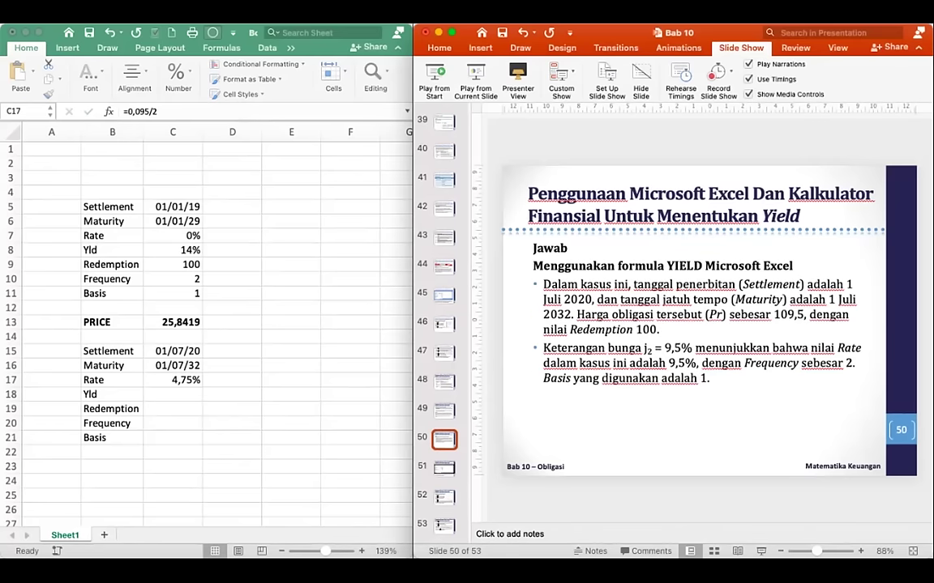
key("Down")
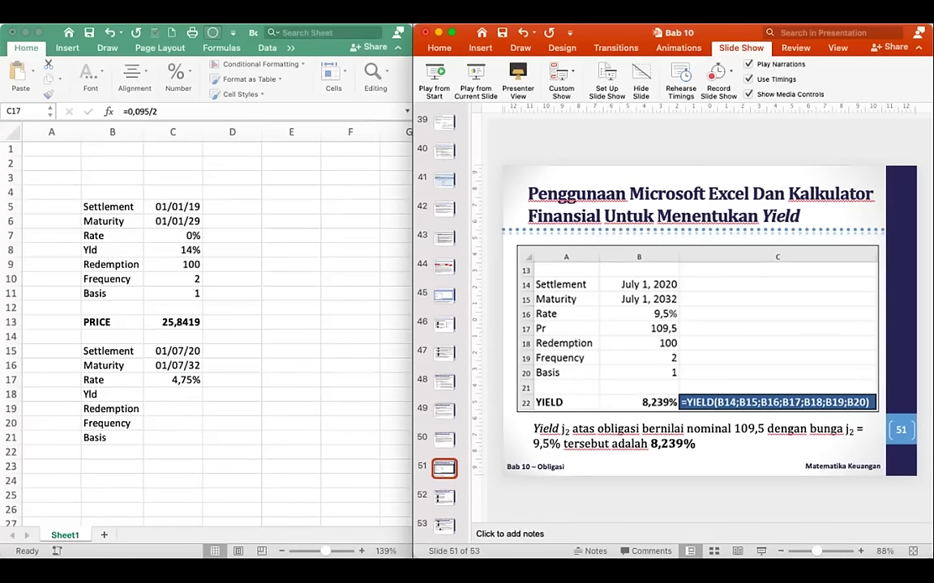
left_click(112, 395)
left_click(113, 395)
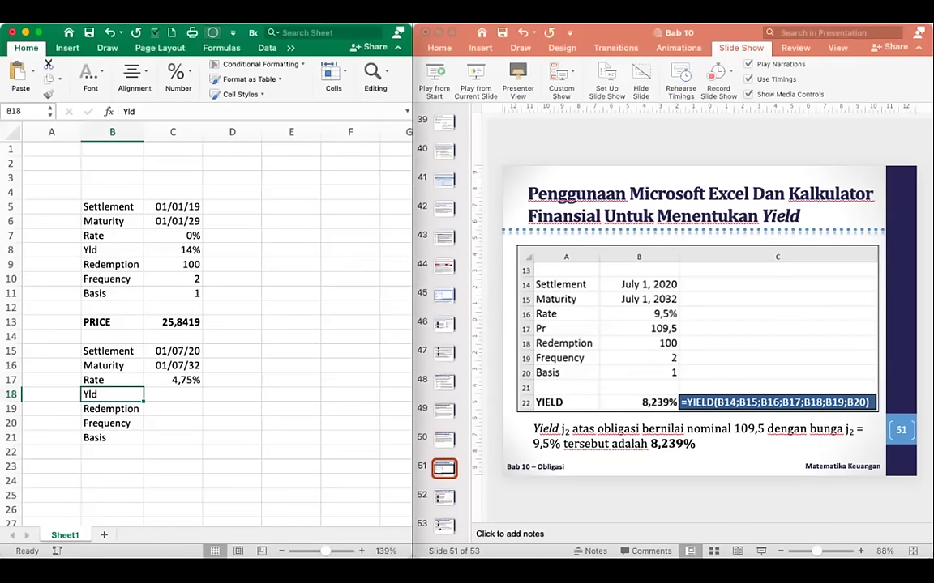
type("Pr")
key("Tab")
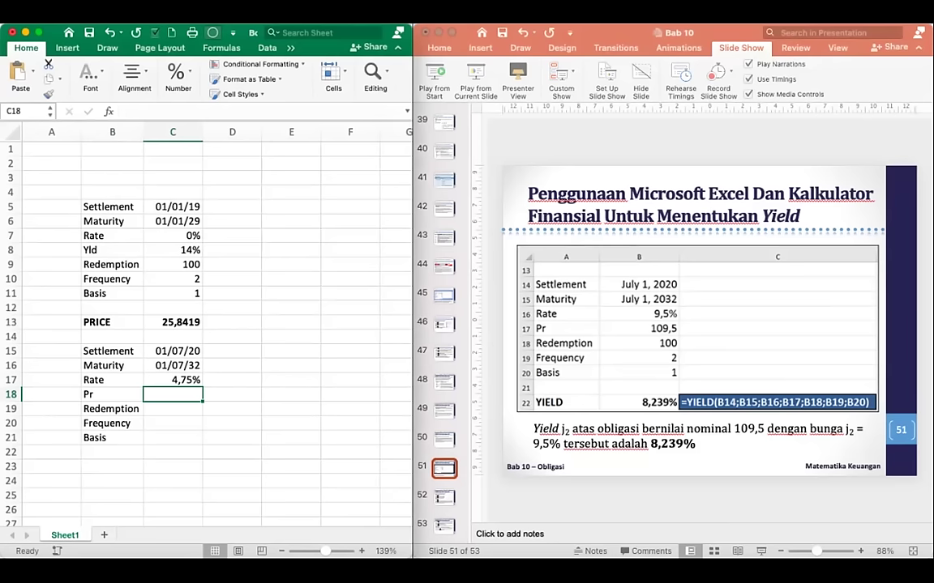
type("109,5")
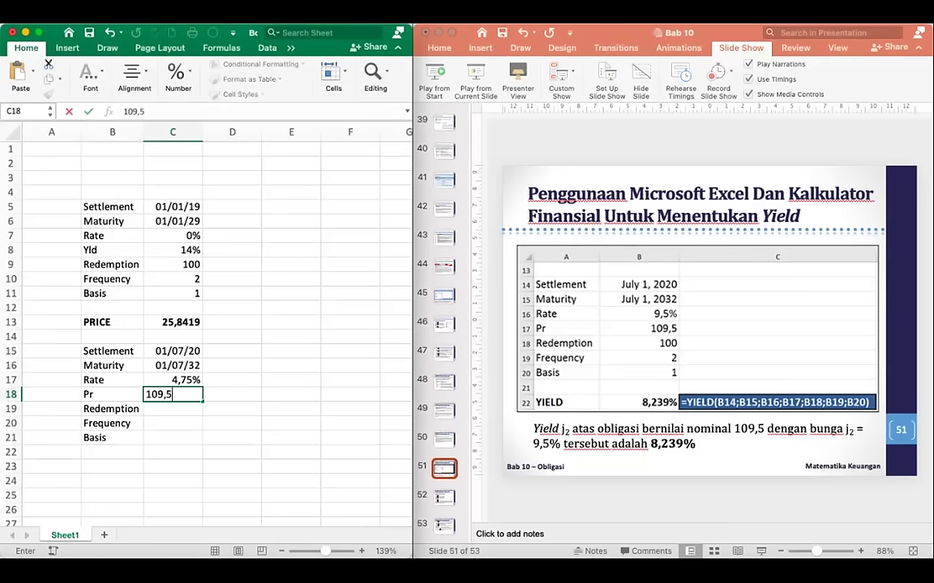
key("Return")
Enter 100 for Redemption, 2 for Frequency and 1 for Basis in cells C19 to C21.
type("100")
key("Return")
type("2")
key("Return")
type("1")
key("Return")
Add the label YIELD in cell B23 below the second input list.
key("Return")
key("Left")
type("YIELD")
key("Return")
Widen the workbook window and insert the YIELD function in cell C23 with the Formula Builder.
key("Up")
key("Right")
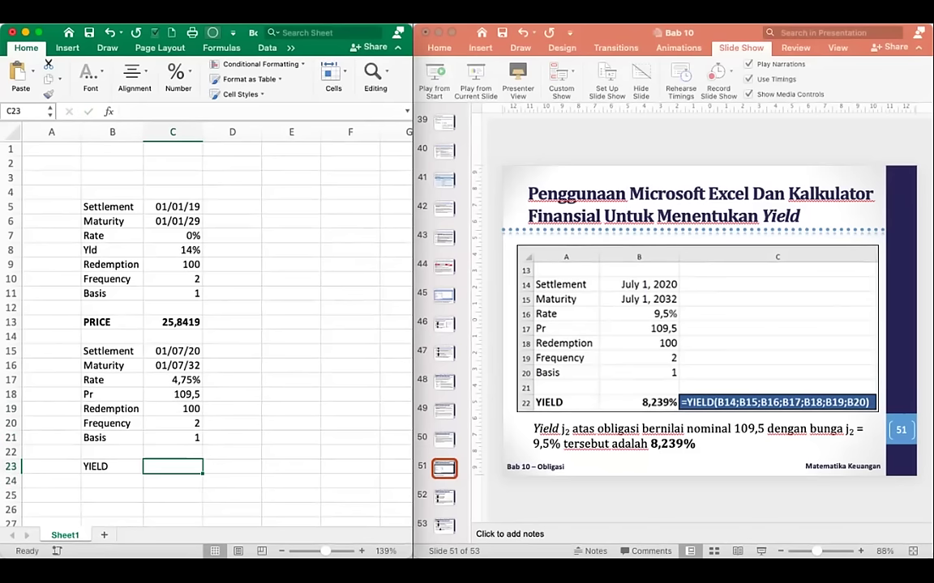
left_click_drag(413, 324, 879, 324)
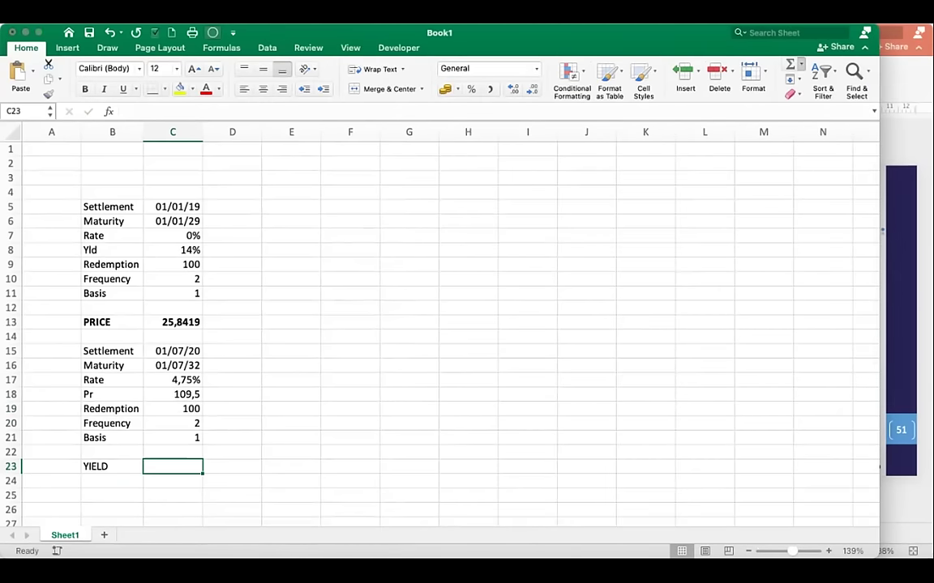
key("shift+F3")
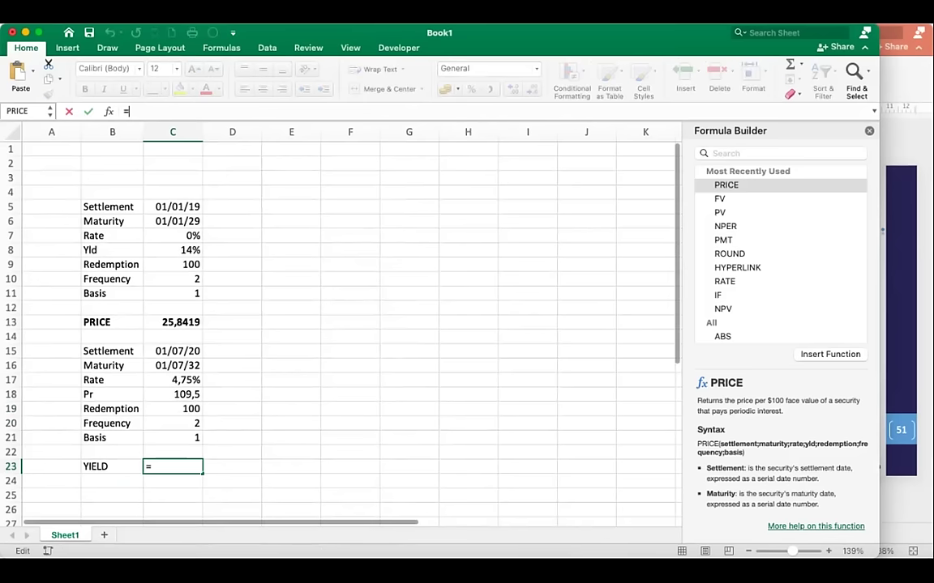
type("Yield")
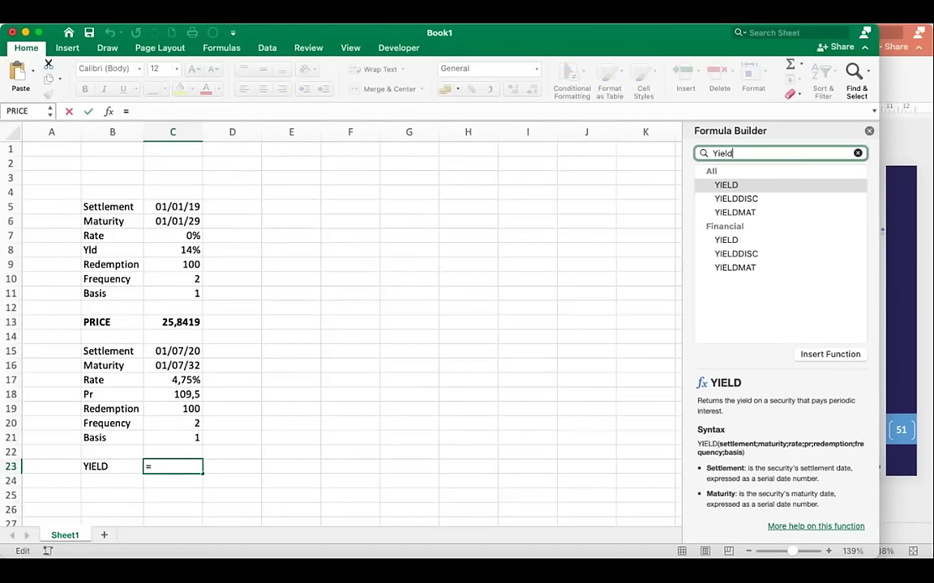
key("Down")
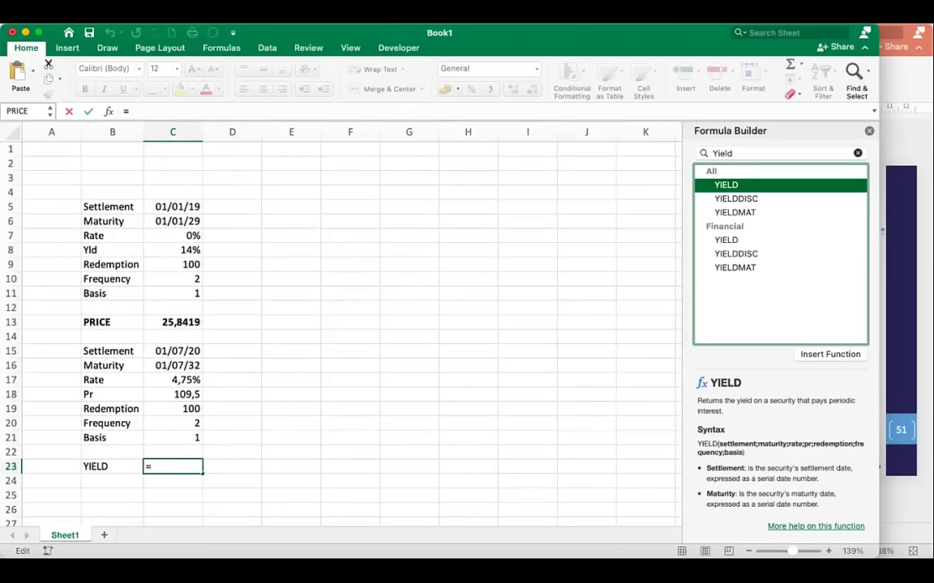
key("Return")
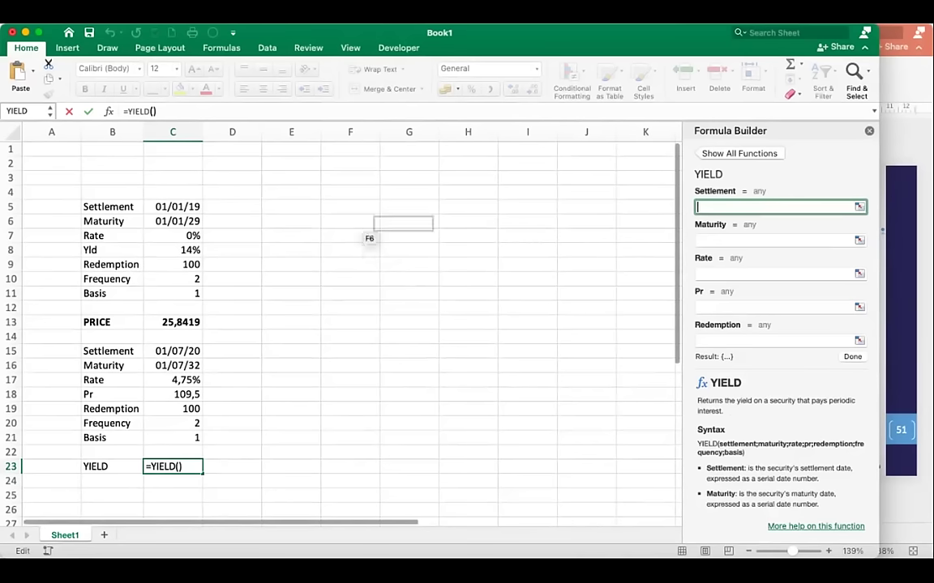
Set the YIELD function's Settlement to C15 and Maturity to C16.
left_click(172, 351)
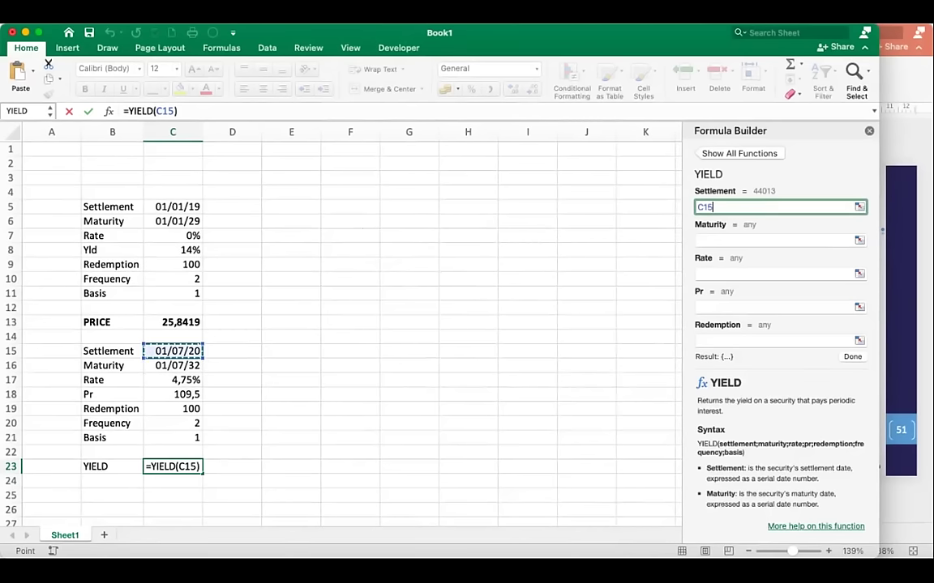
left_click(774, 240)
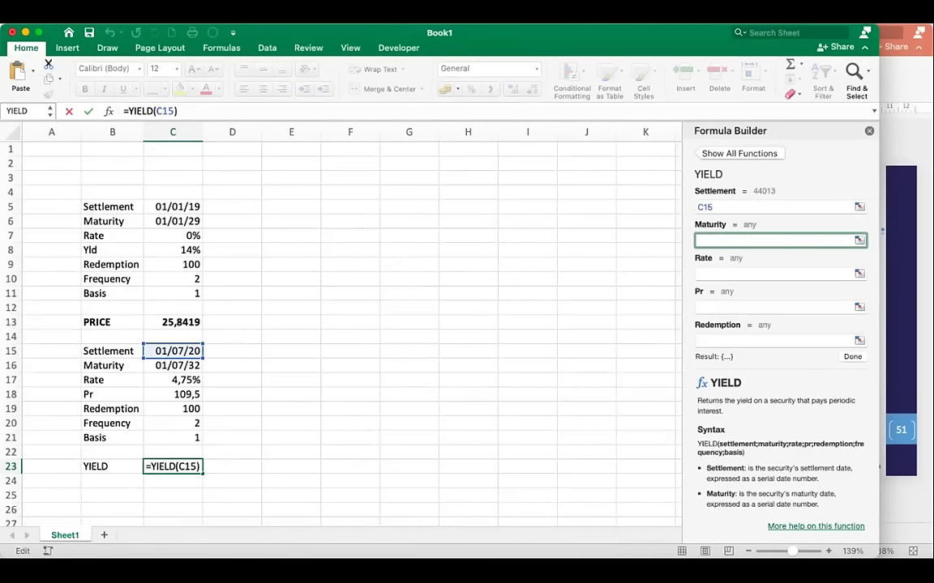
left_click(172, 366)
key("Tab")
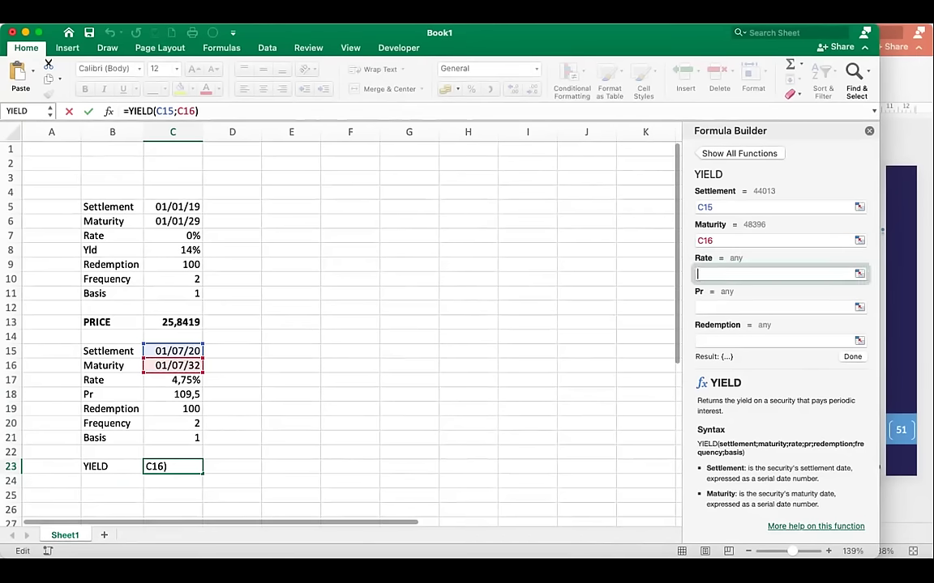
Set the YIELD function's Rate to C17, Pr to C18 and Redemption to C19.
left_click(172, 380)
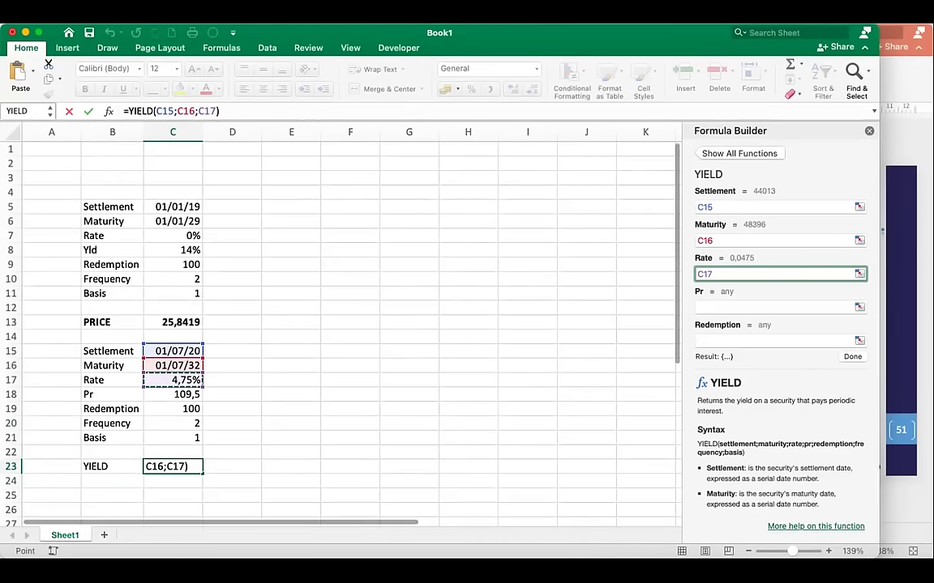
key("Tab")
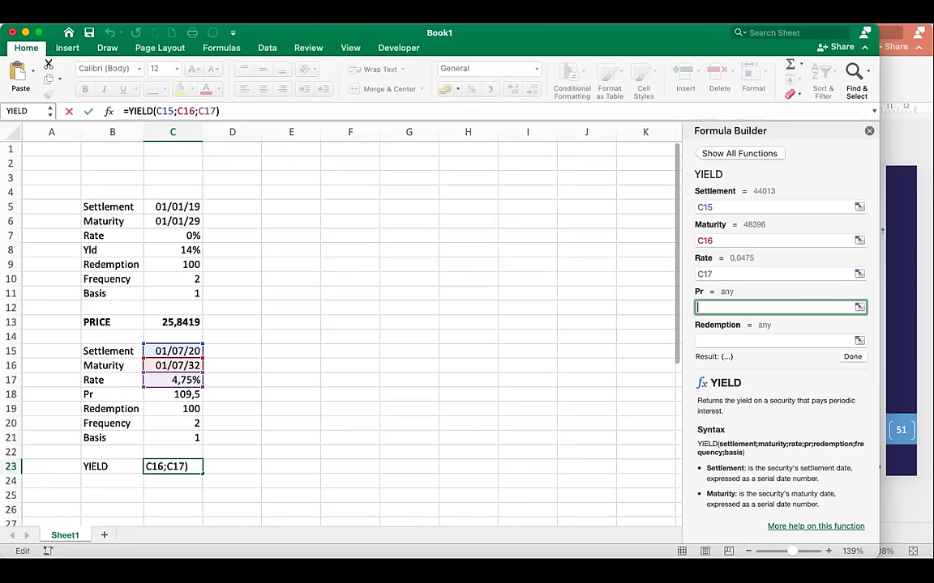
left_click(173, 395)
key("Tab")
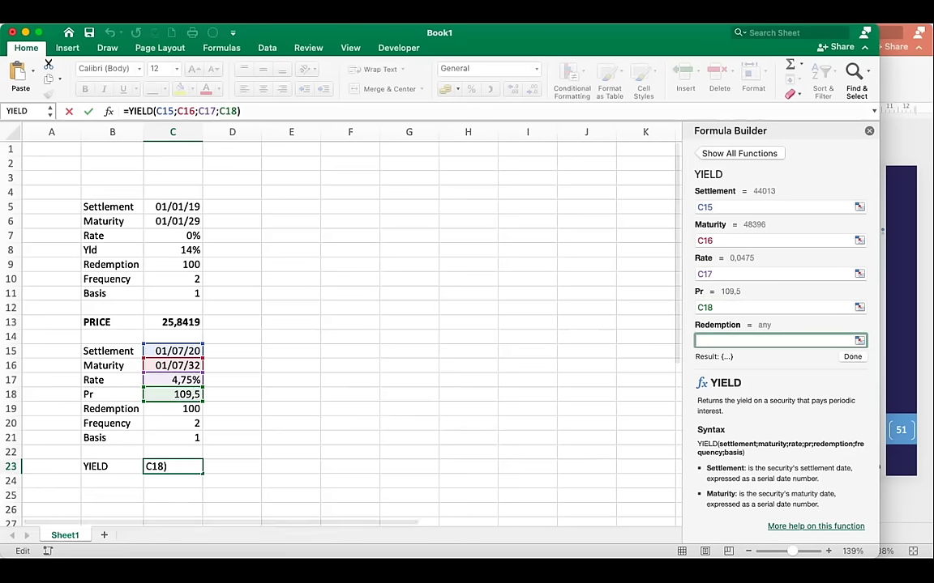
left_click(172, 409)
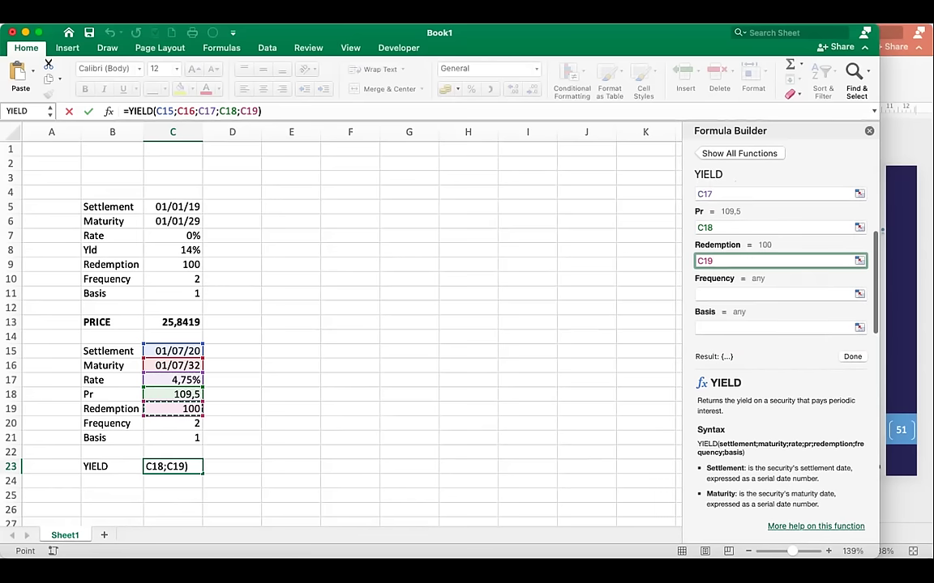
Set the YIELD function's Frequency to C20 and Basis to C21, then confirm the formula and close the Formula Builder.
left_click(774, 274)
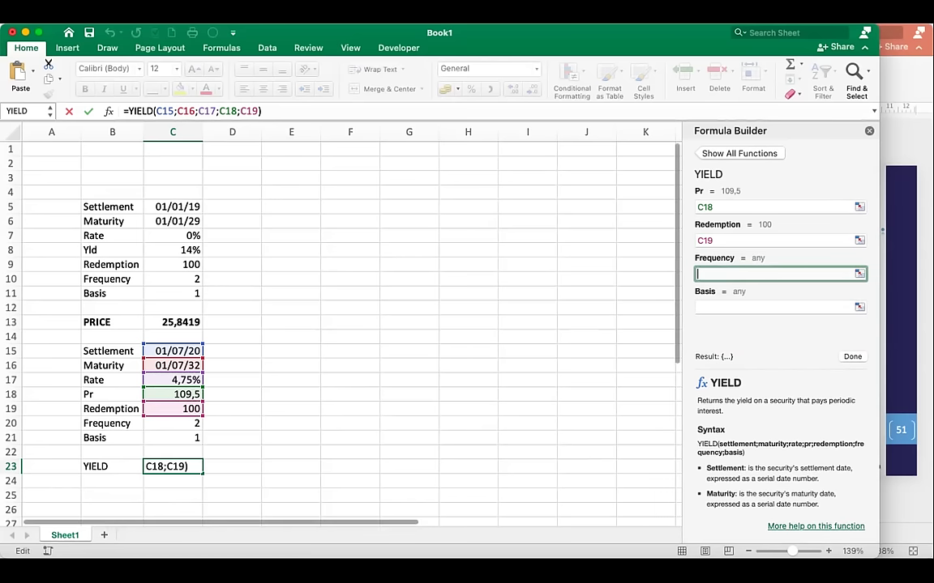
left_click(172, 424)
key("Tab")
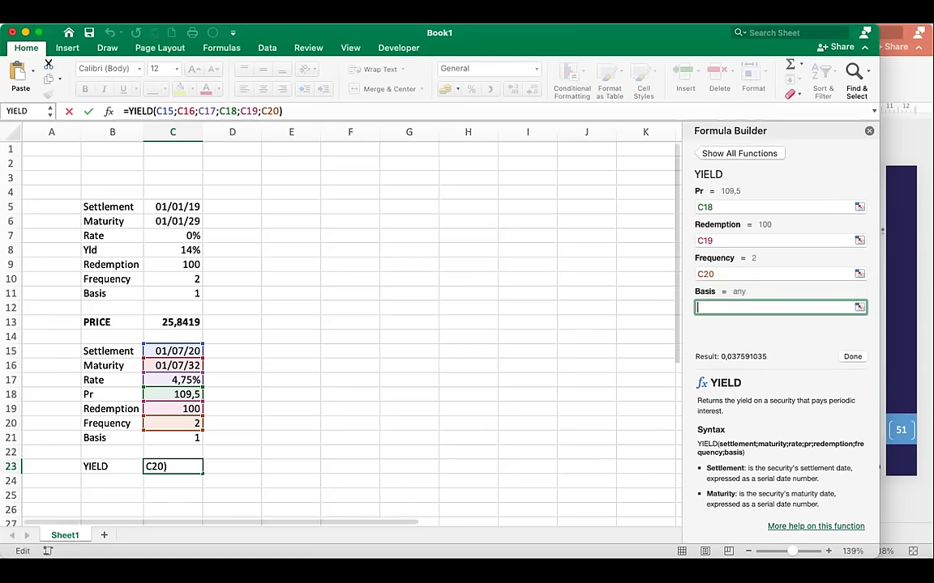
left_click(173, 437)
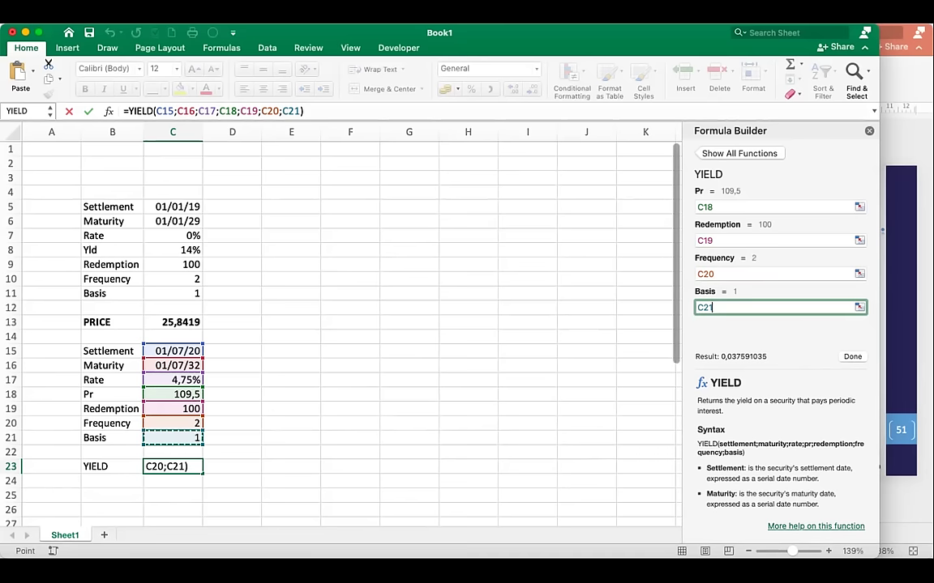
key("Return")
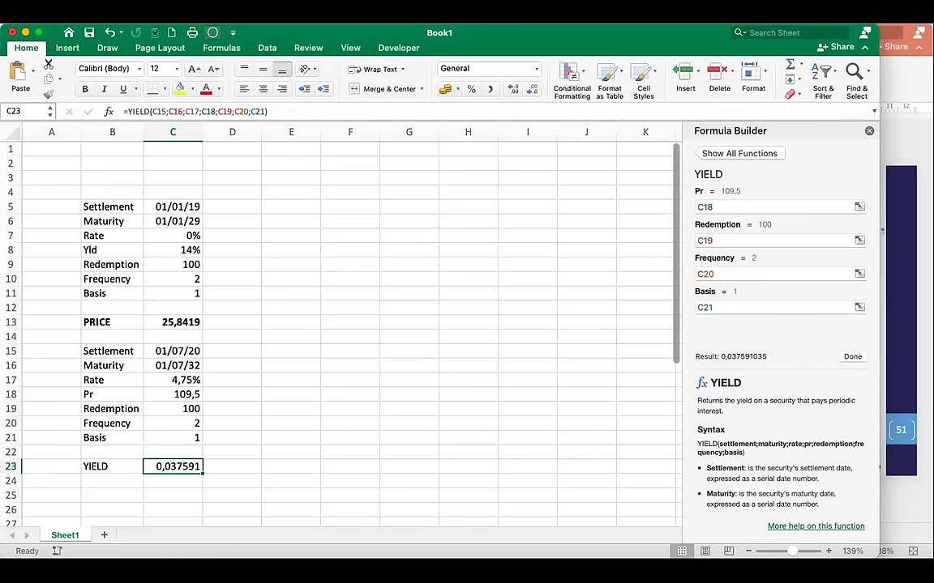
left_click(869, 130)
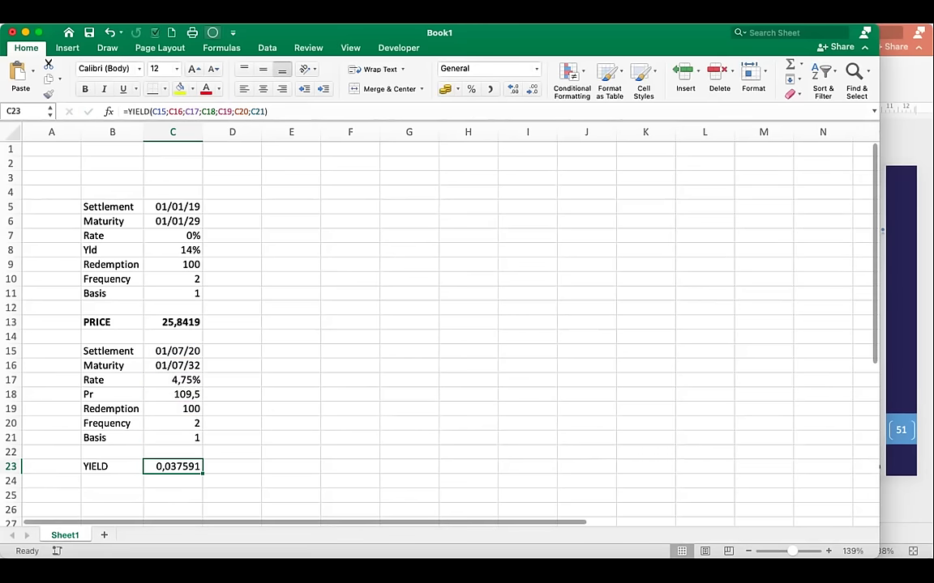
Enter the formula =C23*2 in cell D23 beside the calculated yield.
key("Right")
type("=")
key("Left")
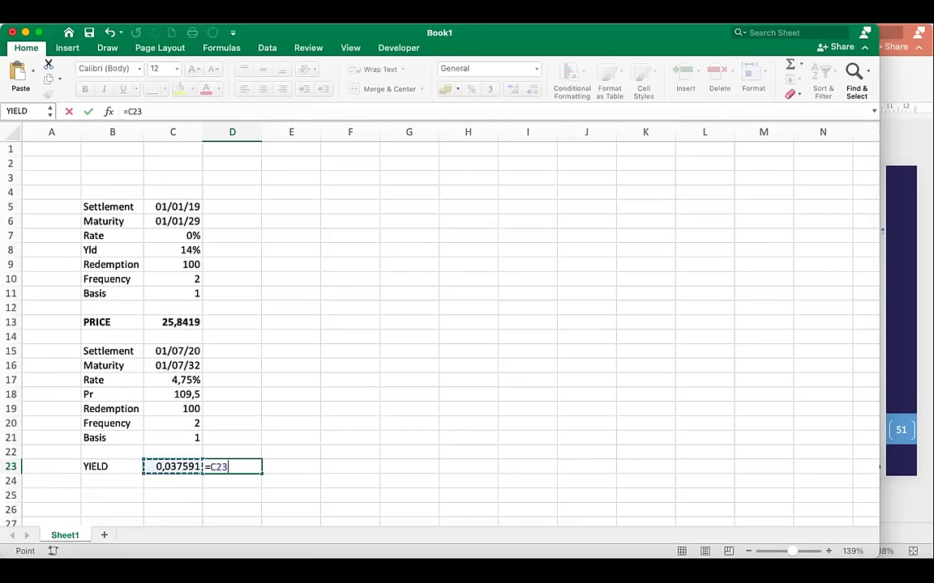
type("*2")
key("Return")
key("Up")
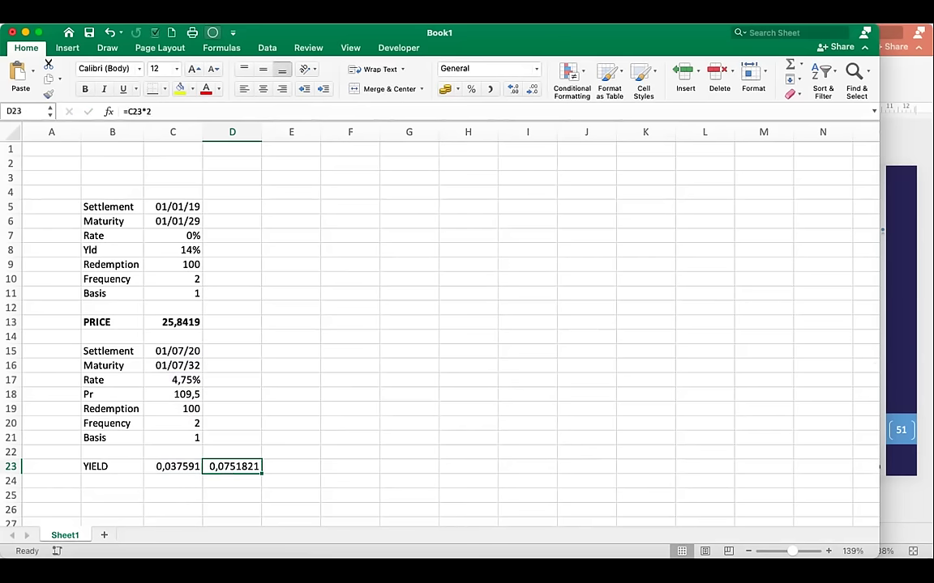
Format cell D23 as a percentage with two decimal places.
left_click(471, 89)
left_click(513, 90)
left_click(513, 89)
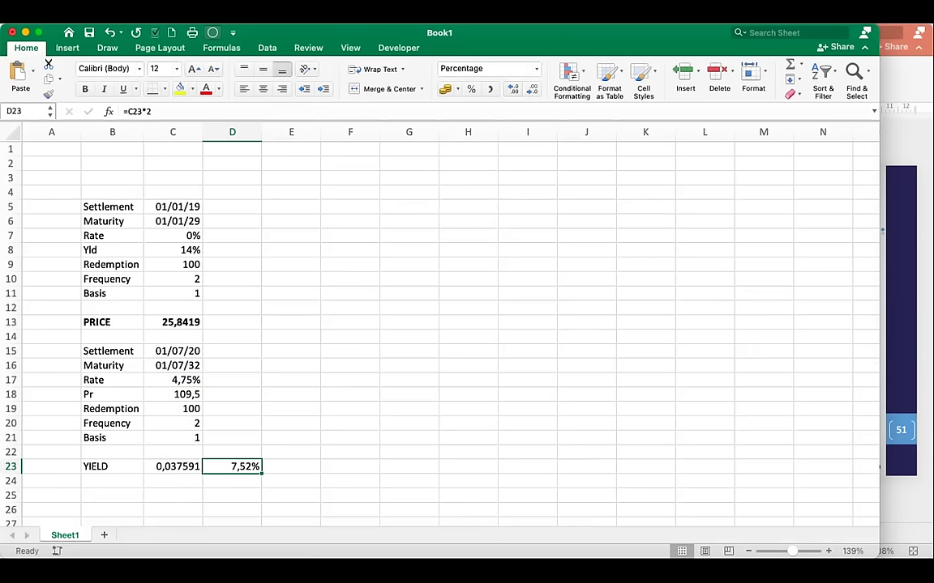
Narrow the workbook window to reveal the slide and set the second bond's Rate in C17 to 9,5%.
left_click_drag(879, 324, 509, 324)
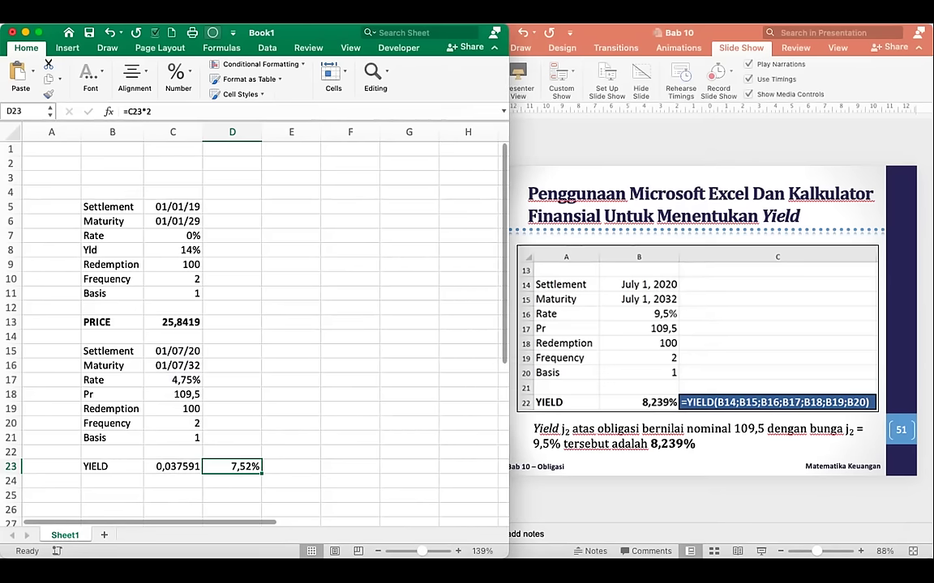
left_click(173, 380)
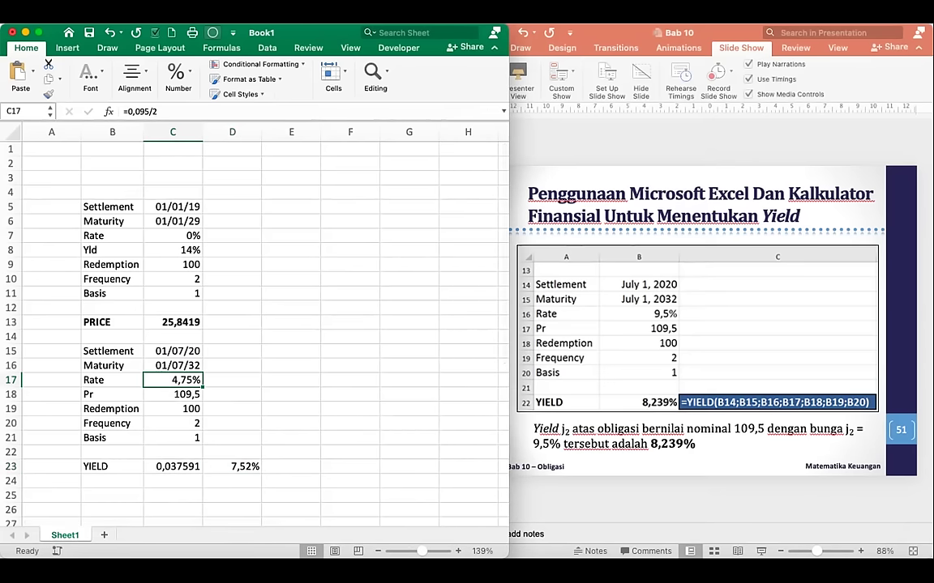
type("9,5")
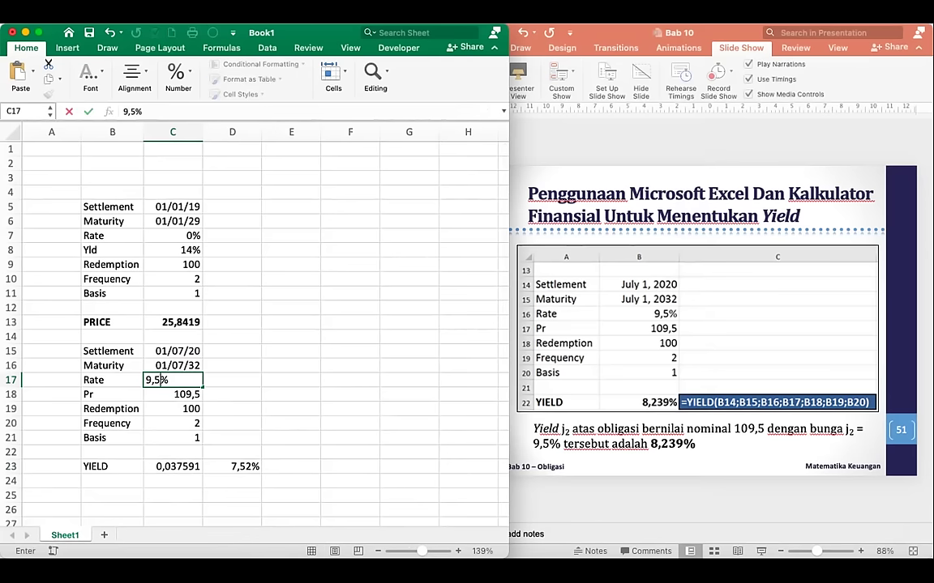
key("Return")
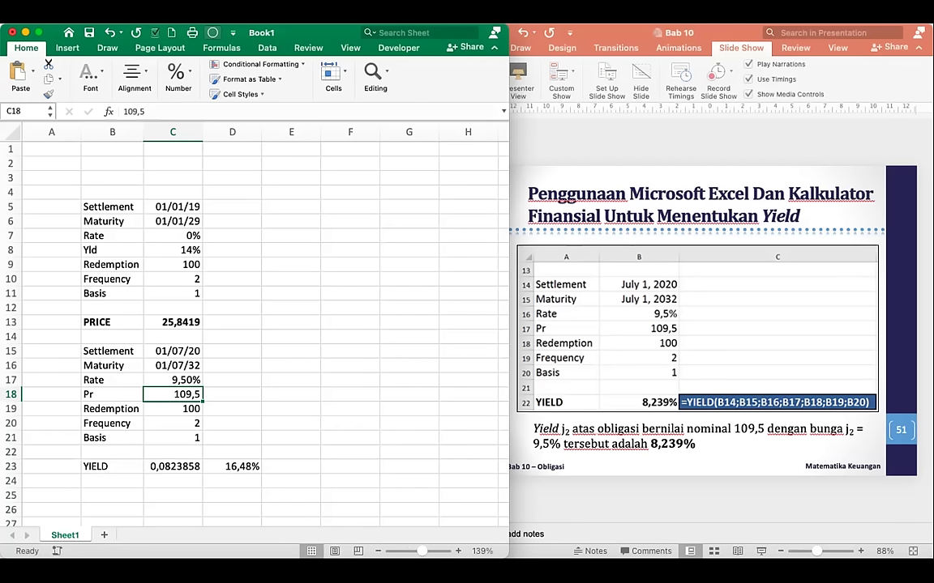
Set the second bond's Rate in C17 to 4,75%.
left_click(187, 380)
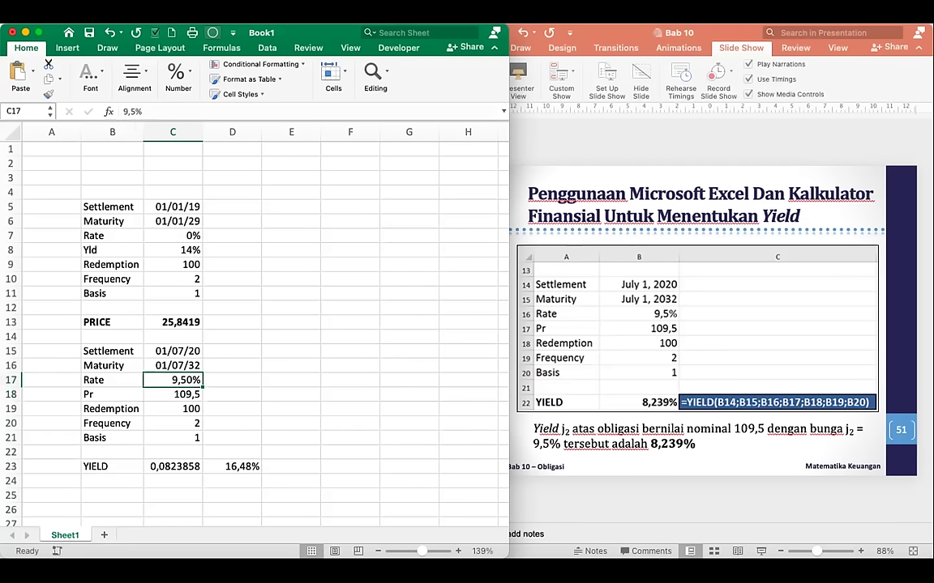
type("4,75")
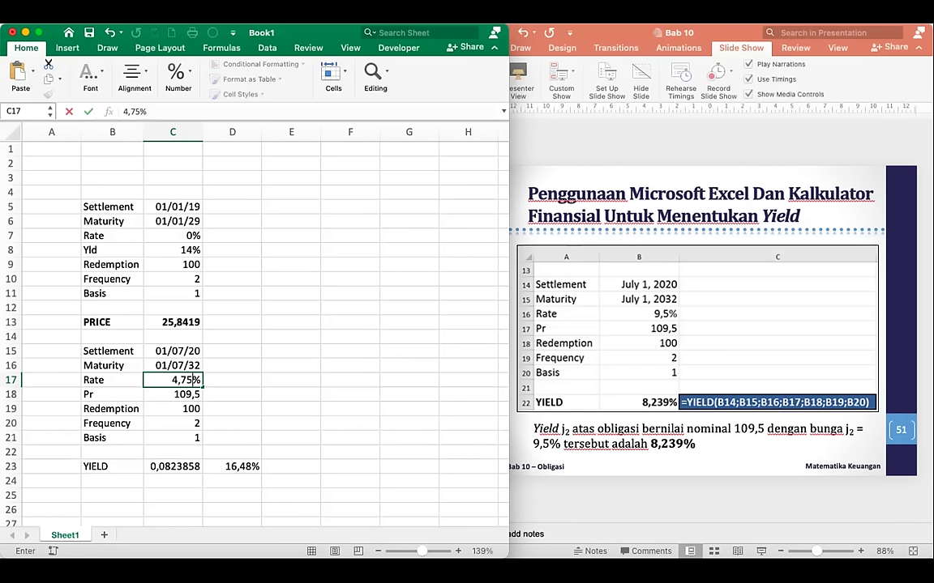
key("Return")
Widen the workbook window and make the yield results in C23:D23 bold.
key("Down")
key("Down")
key("Down")
key("Down")
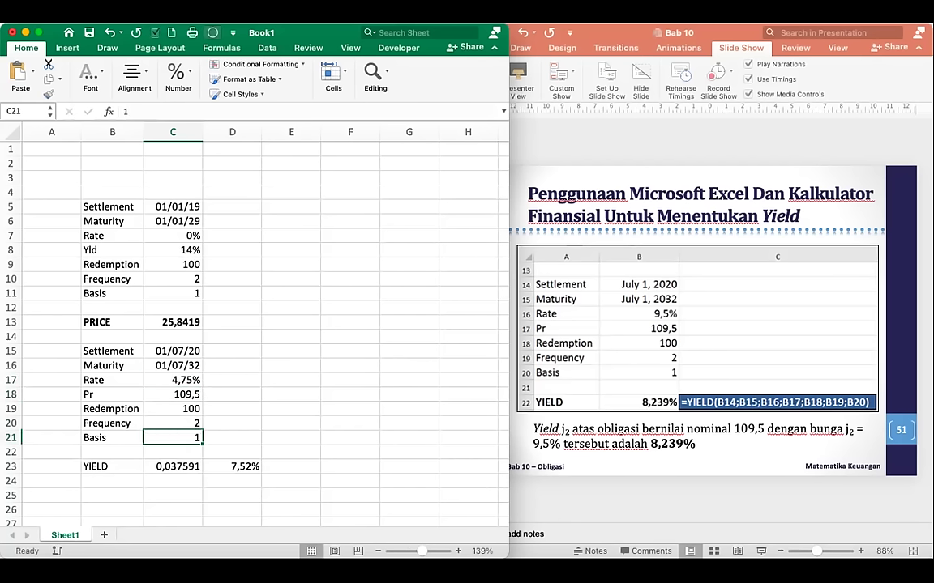
key("Down")
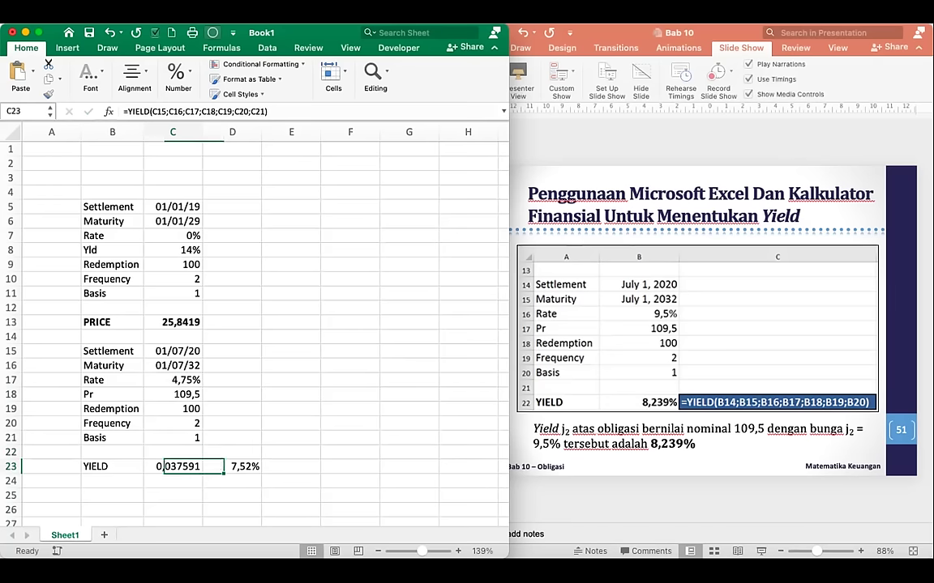
key("shift+Right")
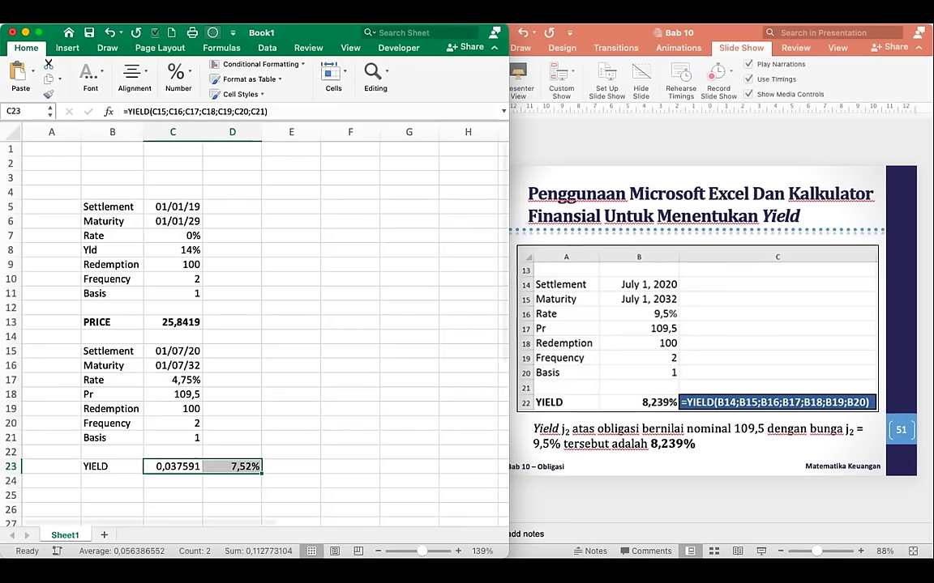
left_click_drag(509, 325, 908, 324)
left_click(86, 89)
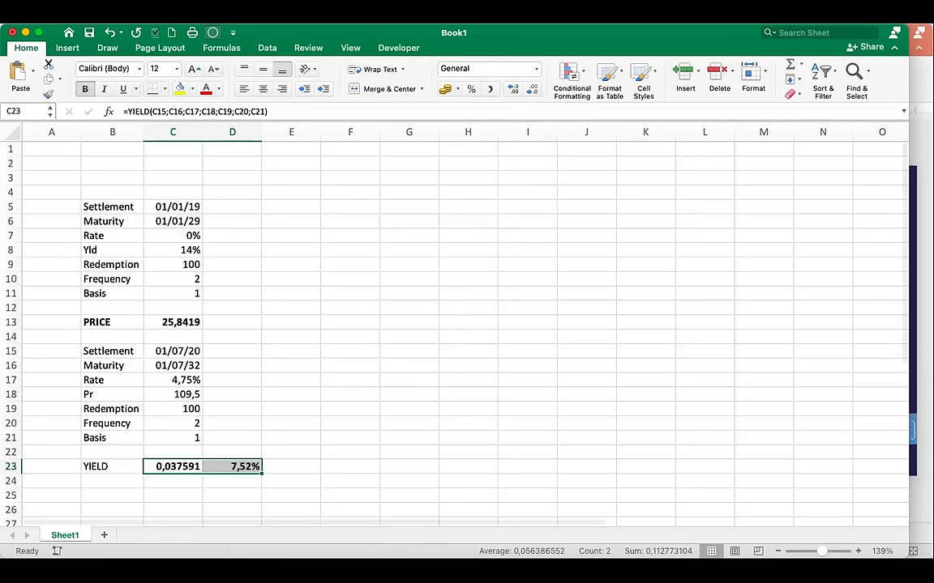
Narrow the workbook window so that slide 51 of the presentation shows beside it.
key("ctrl+alt+Left")
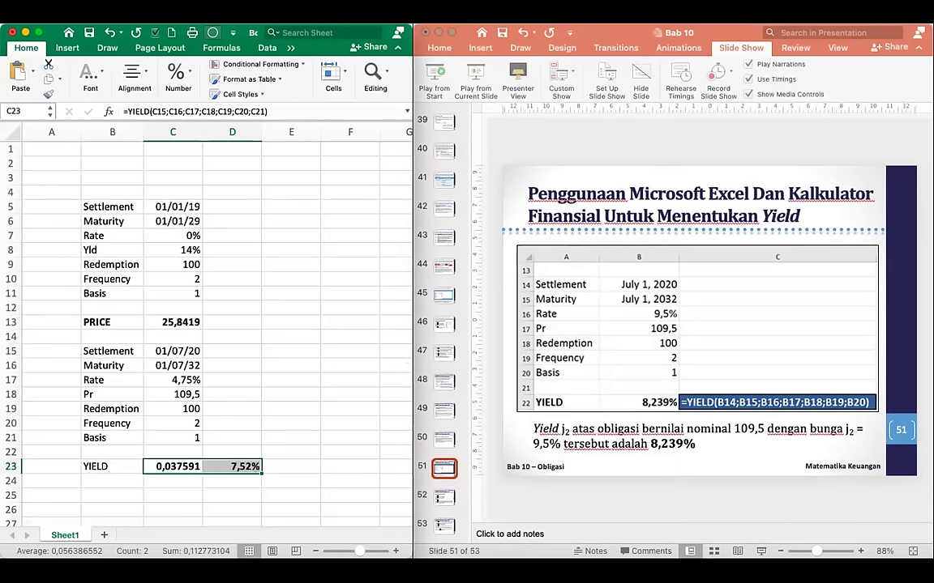
left_click_drag(413, 292, 329, 292)
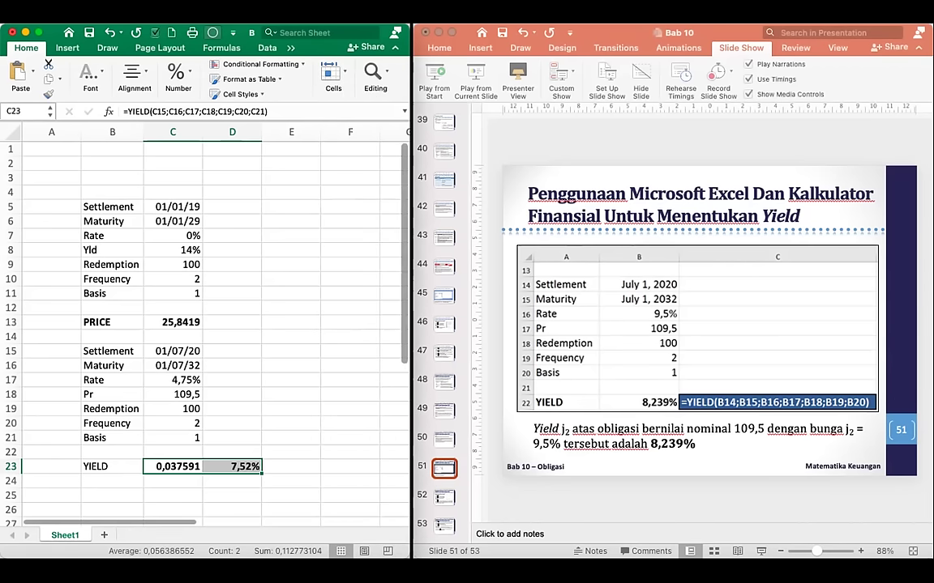
left_click_drag(412, 291, 363, 291)
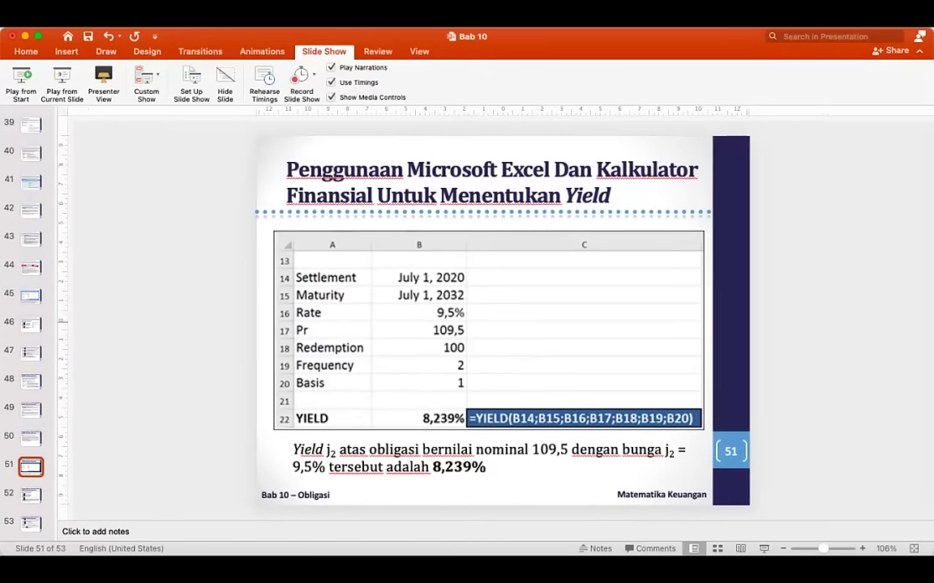
In the Bab 10 PowerPoint presentation, view the financial calculator instructions on slides 52 and 53 and return to the start of the slide list.
key("Down")
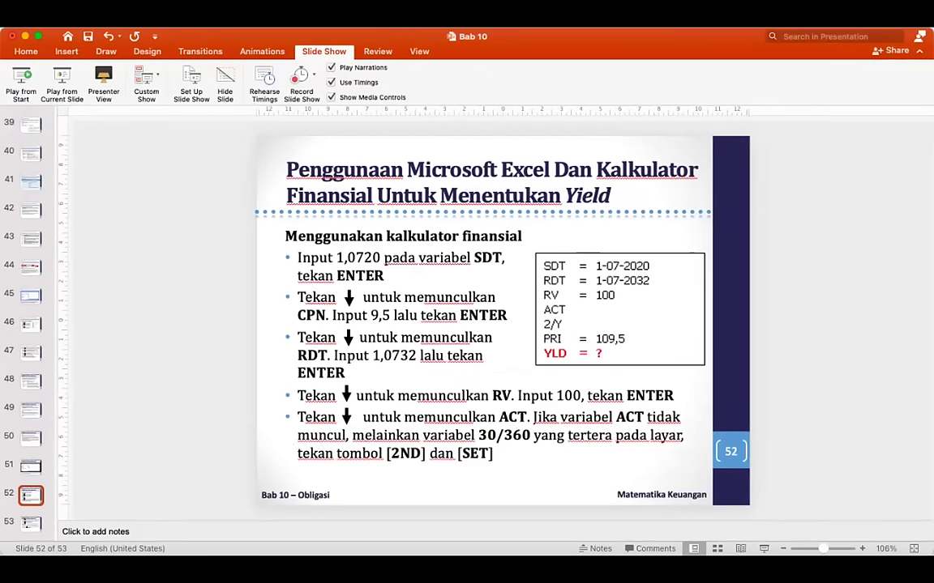
key("Down")
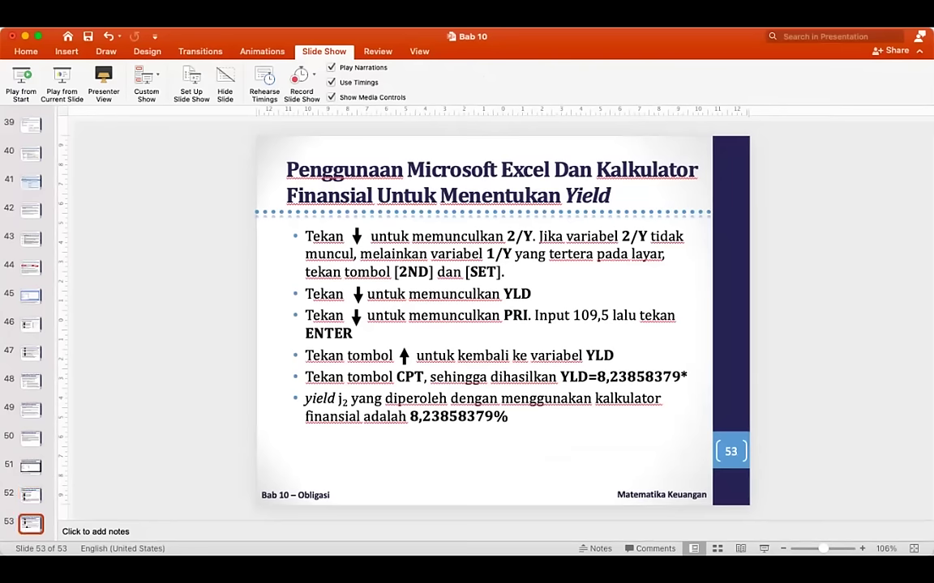
key("Up")
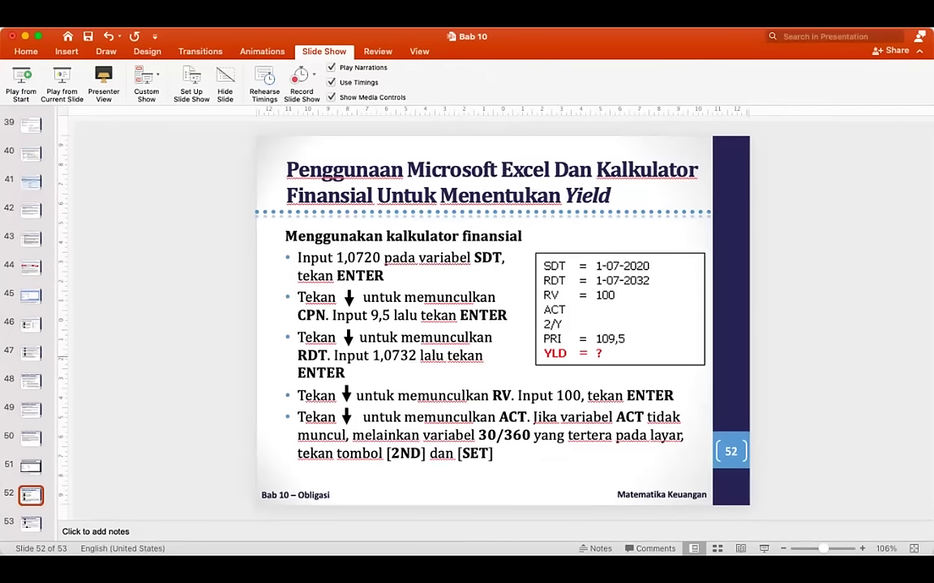
scroll(31, 316, "up", 20)
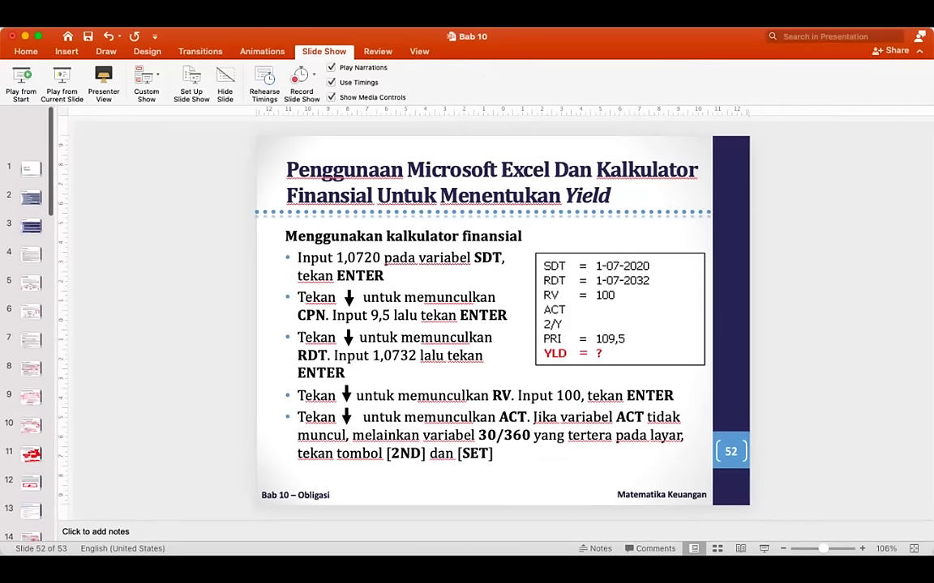